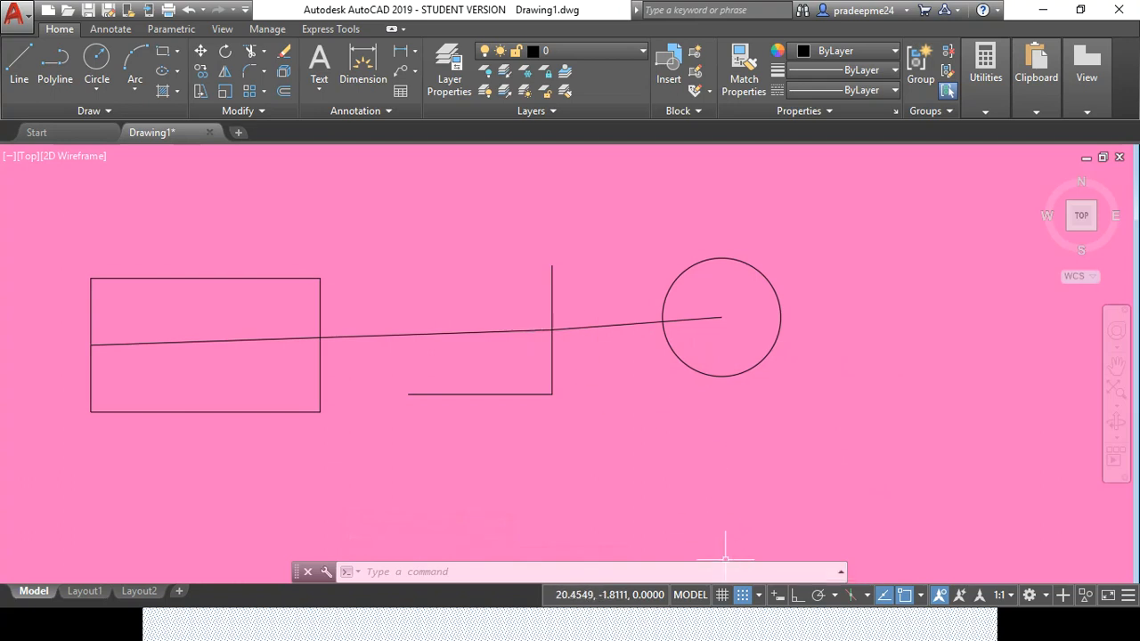
# Step: Open the drafting settings, switch Object Snap off and back on, and accept the dialog
pyautogui.rightClick(742, 595)
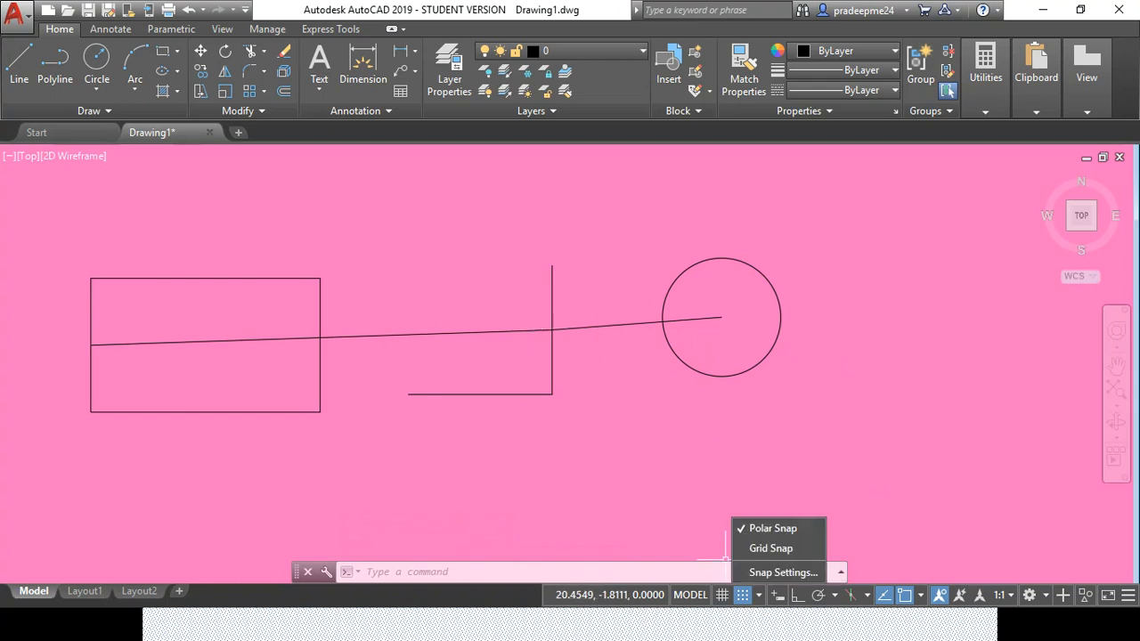
pyautogui.click(775, 573)
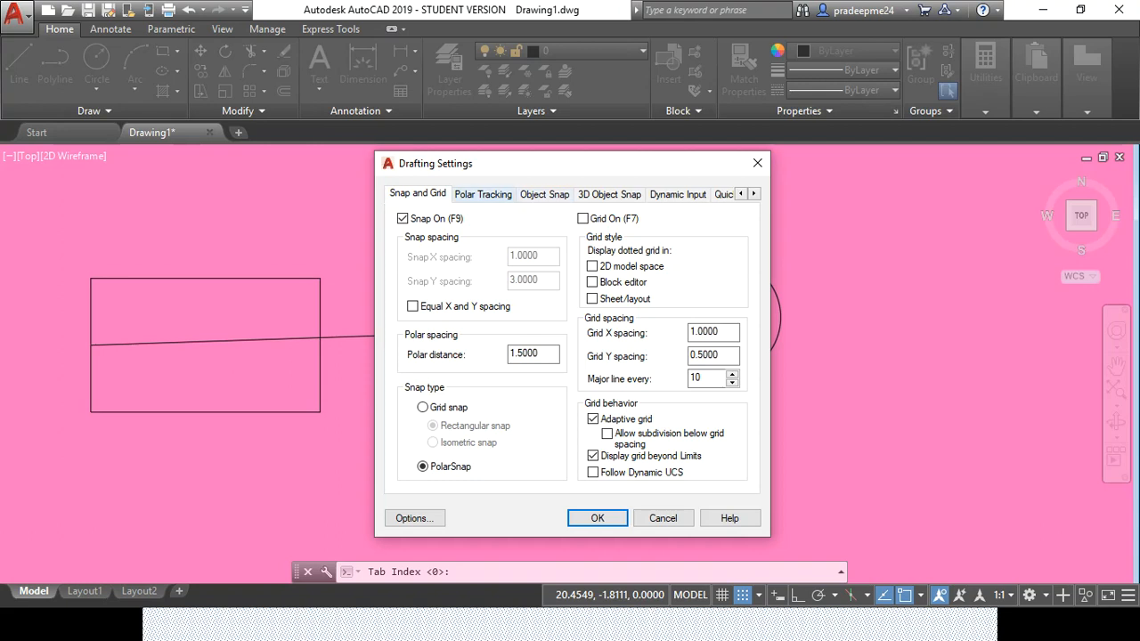
pyautogui.click(544, 194)
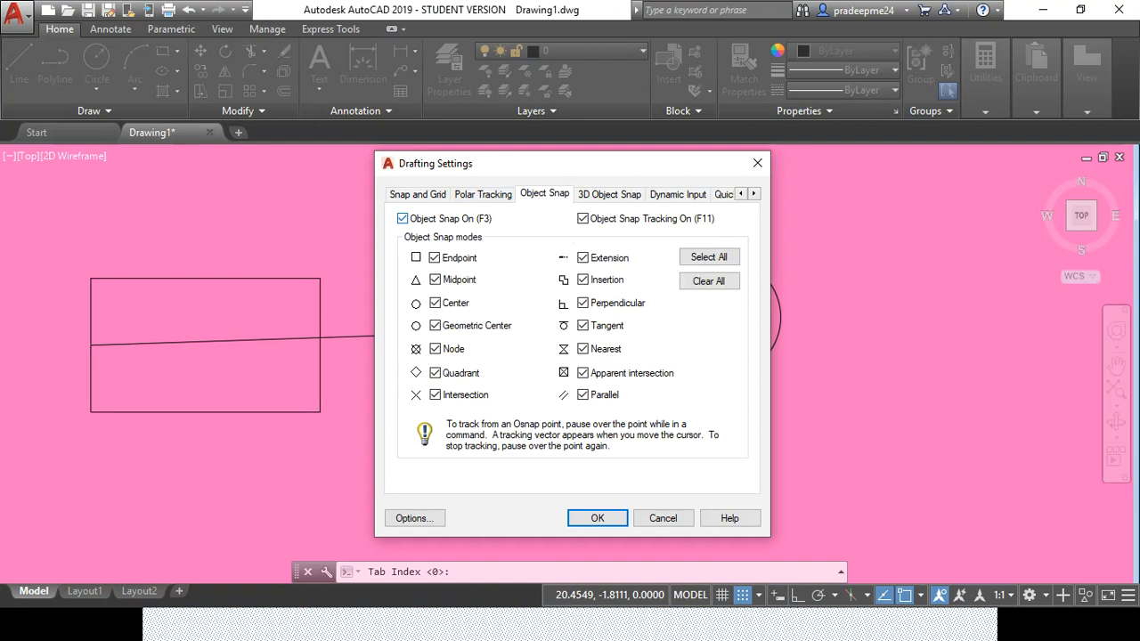
pyautogui.click(402, 218)
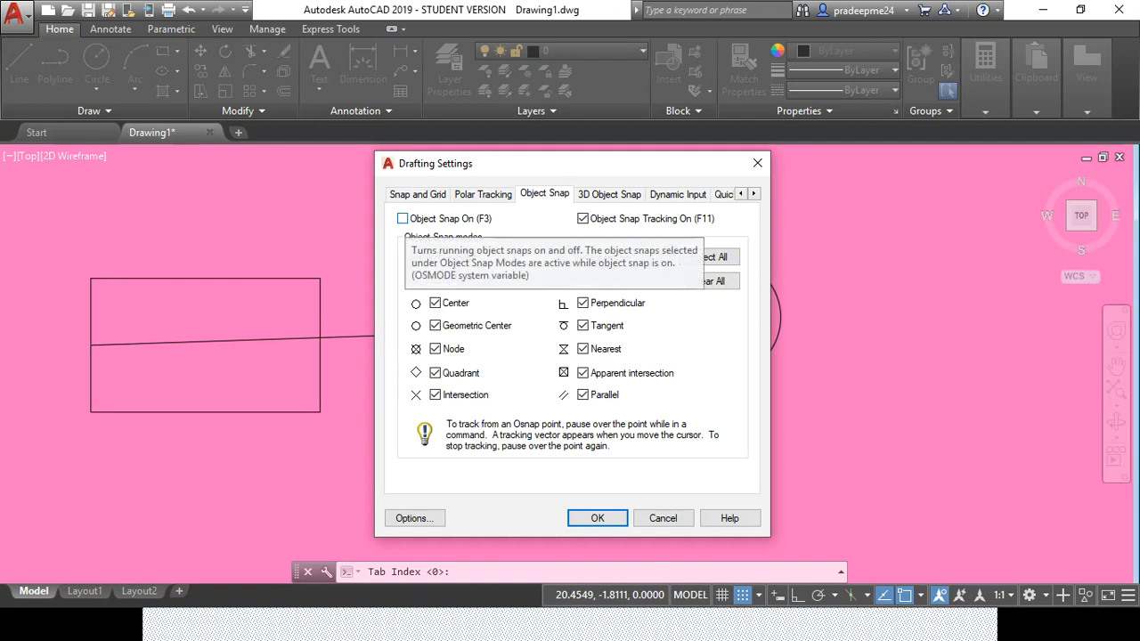
pyautogui.click(402, 219)
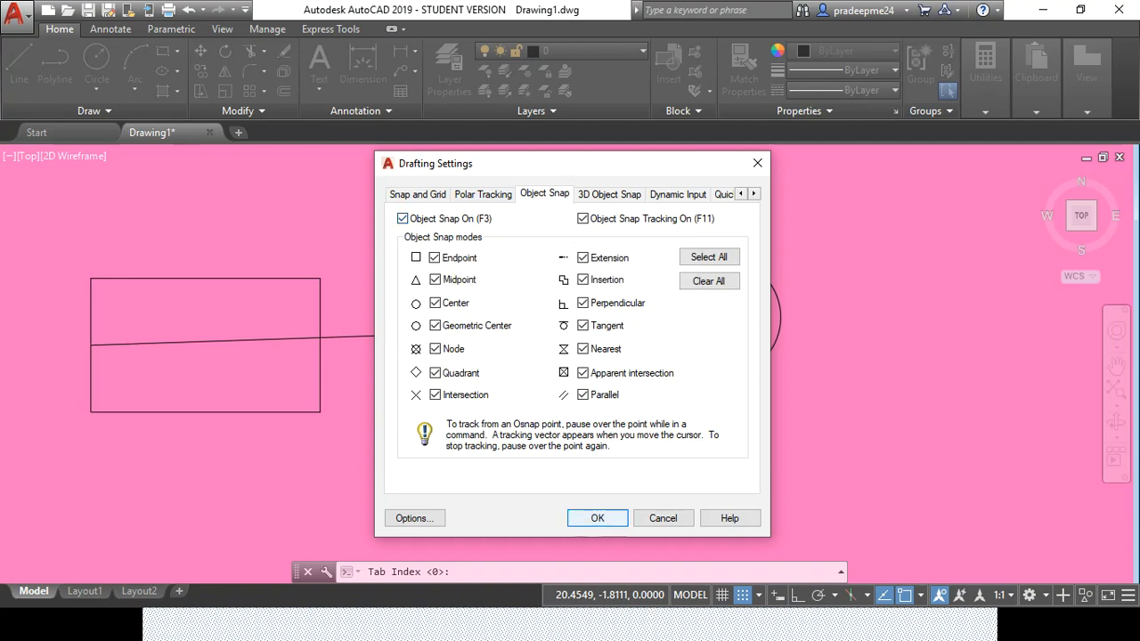
pyautogui.click(598, 518)
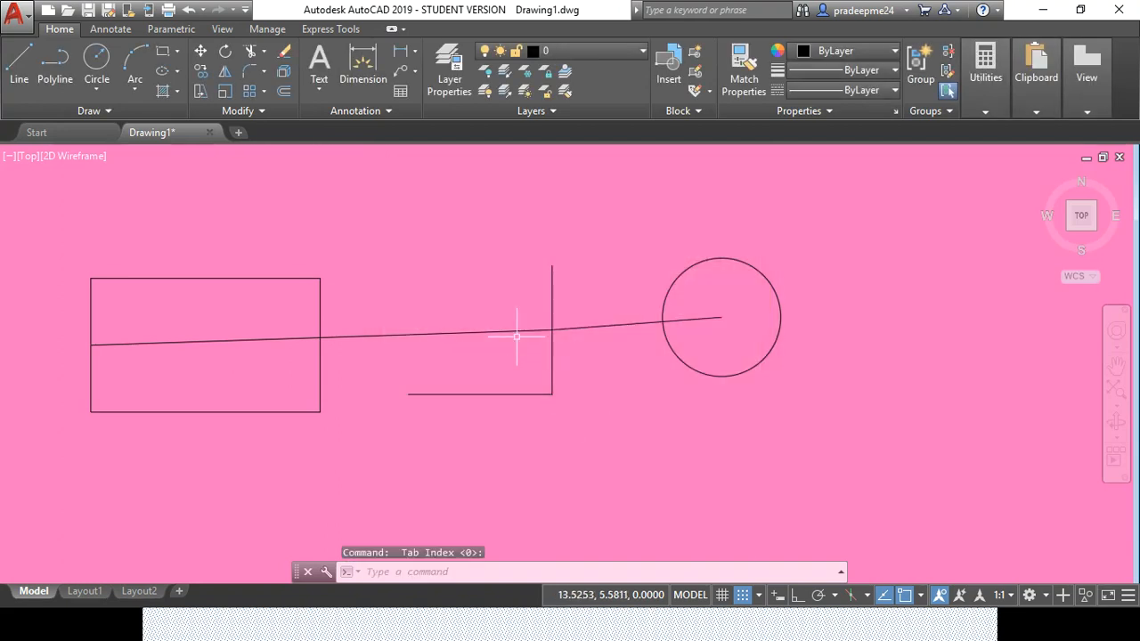
# Step: Toggle running object snap off and on twice directly in the drawing
pyautogui.press('F3')
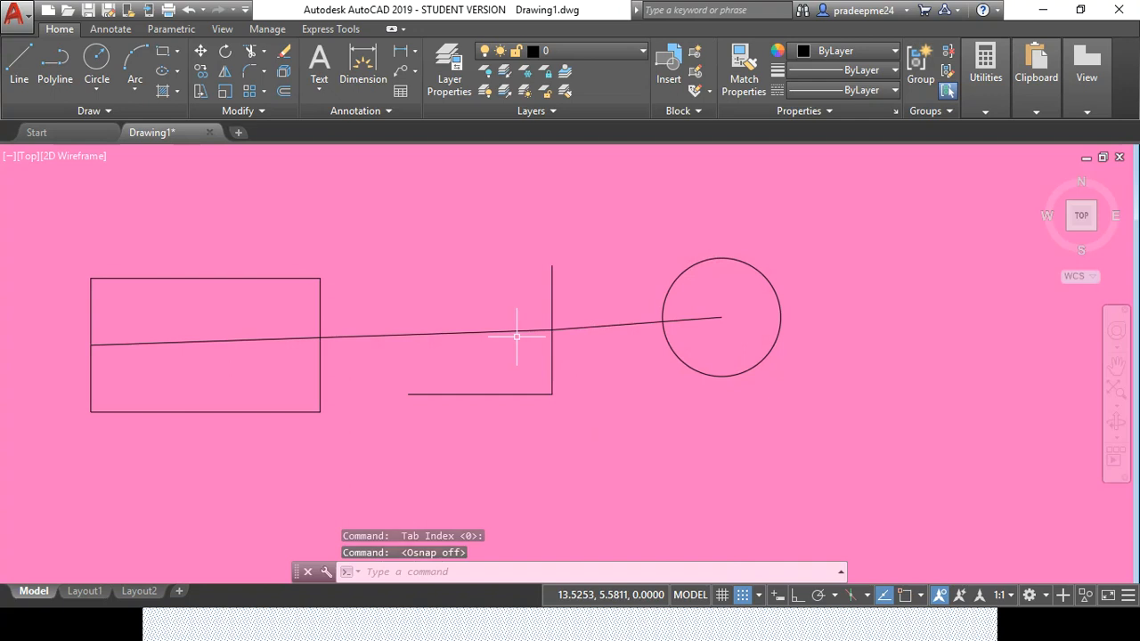
pyautogui.press('F3')
pyautogui.press('F3')
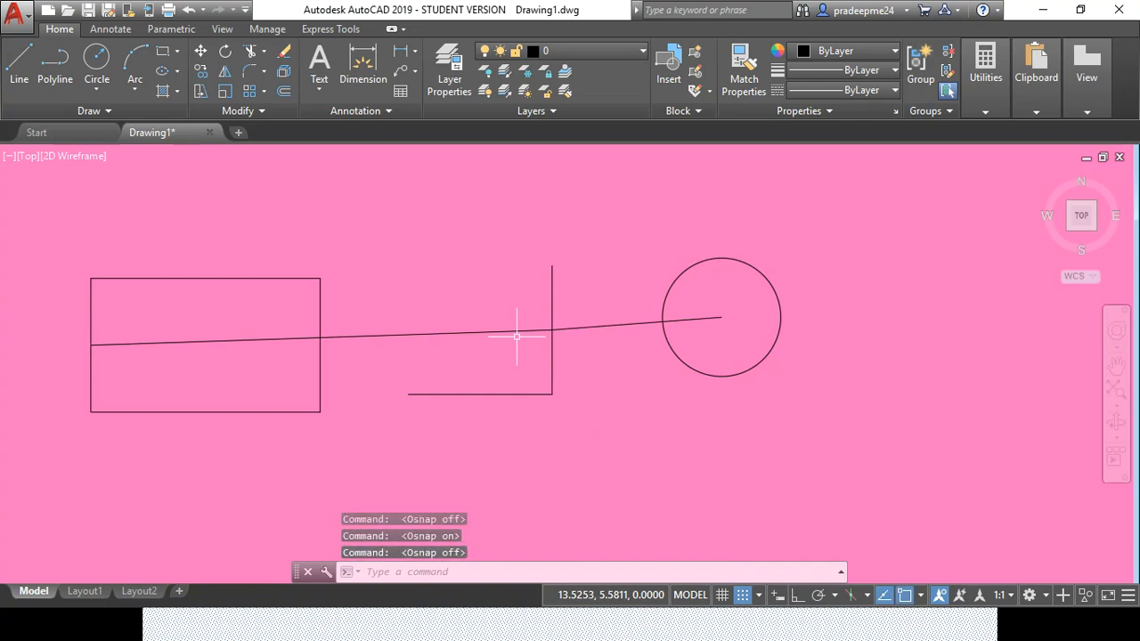
pyautogui.press('F3')
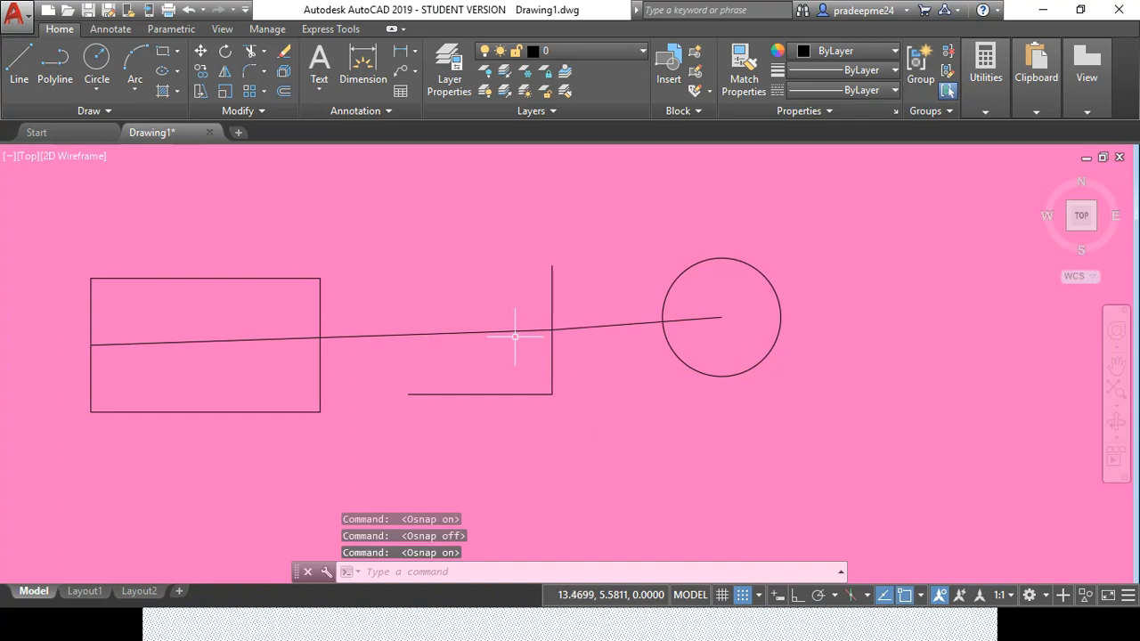
# Step: Run the OSNAP command to view the object snap modes, and accept the dialog
pyautogui.press('Return')
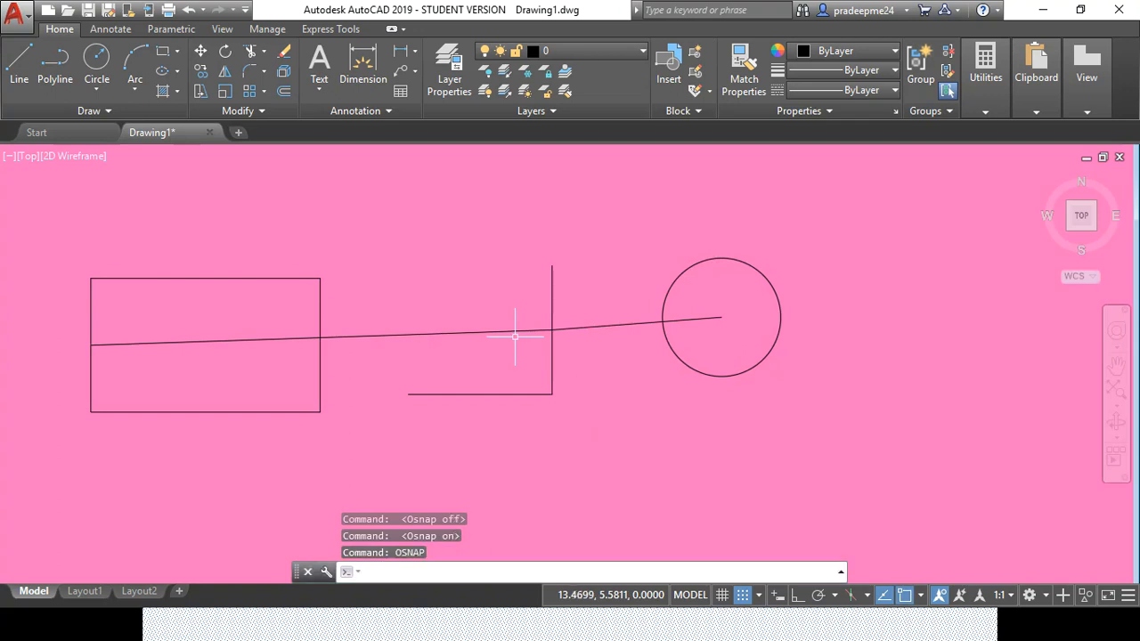
pyautogui.write('OSNAP')
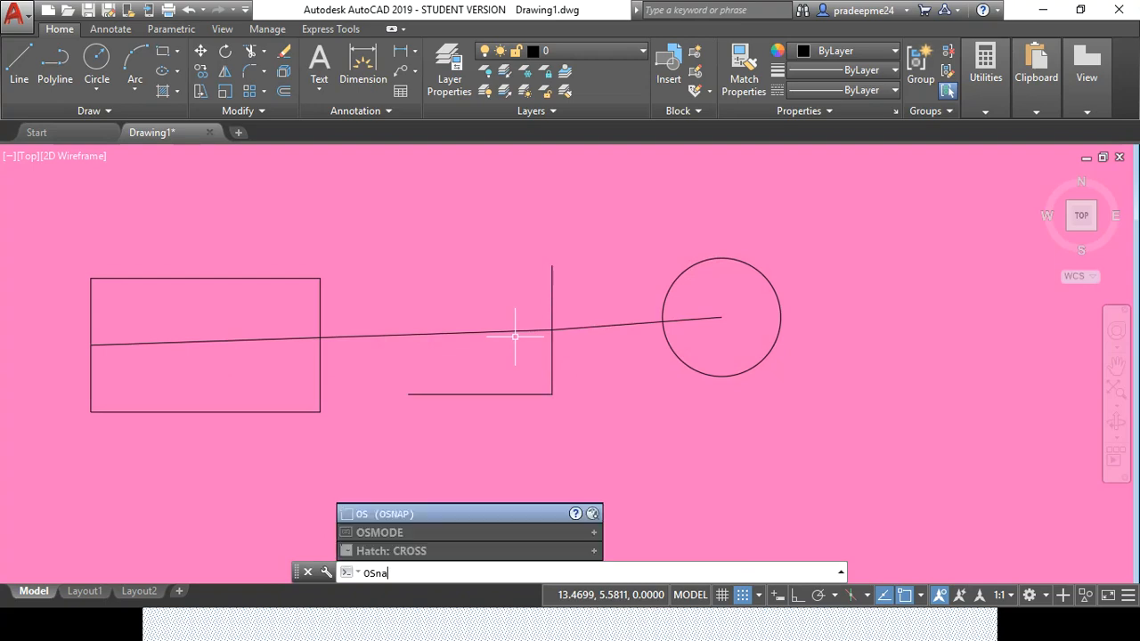
pyautogui.press('Return')
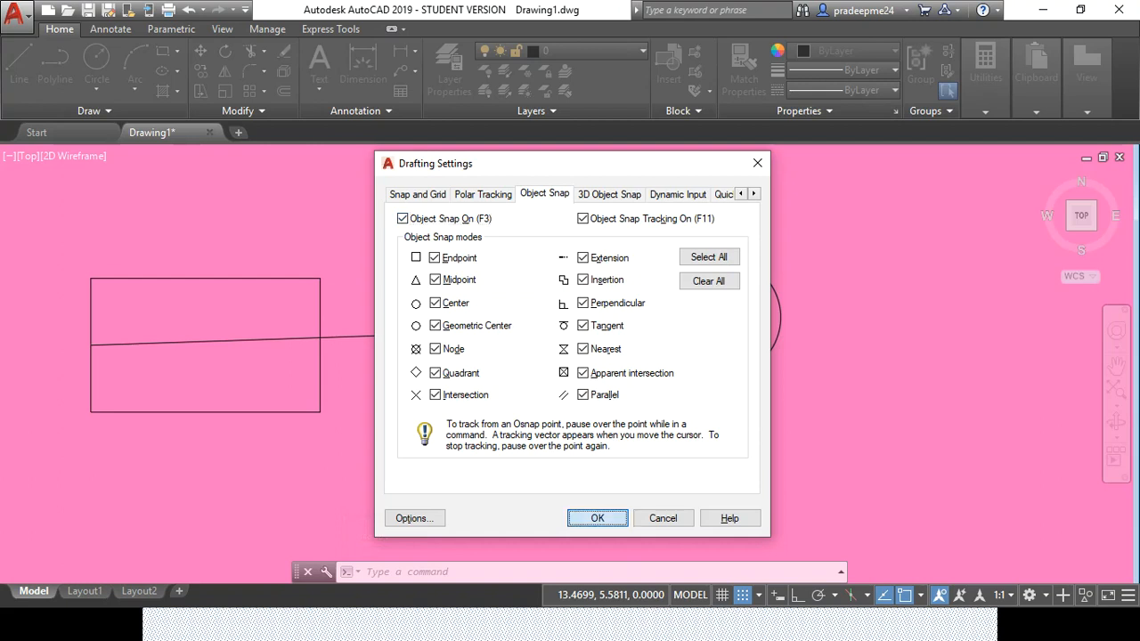
pyautogui.click(598, 519)
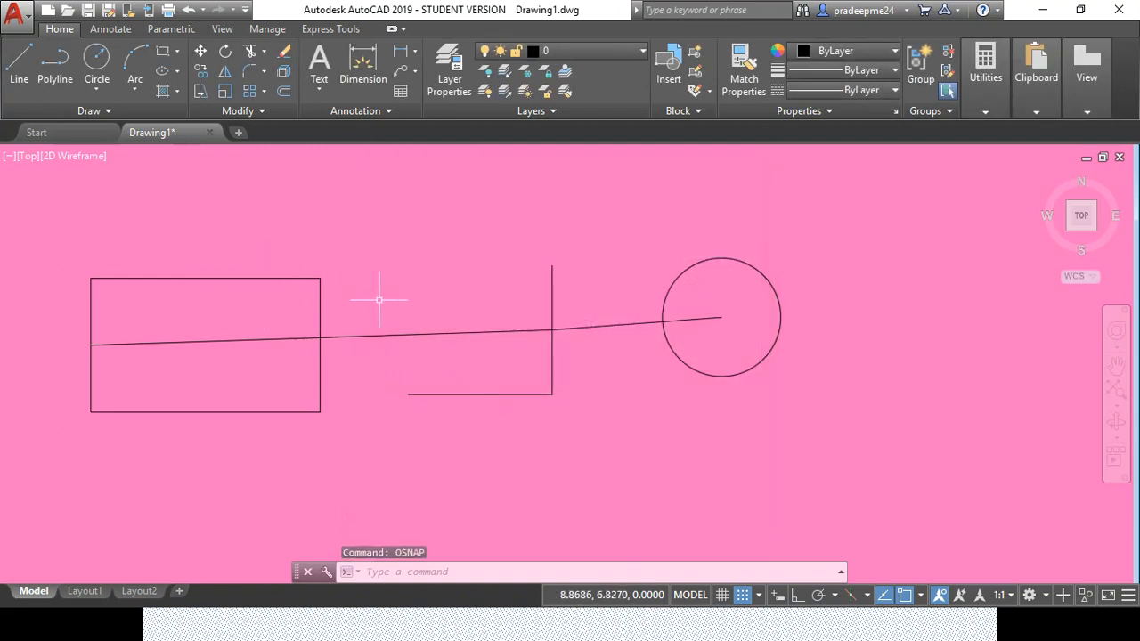
# Step: Reopen the object snap settings, move the dialog clear of the drawing to compare the modes with the shapes, and close it
pyautogui.press('Return')
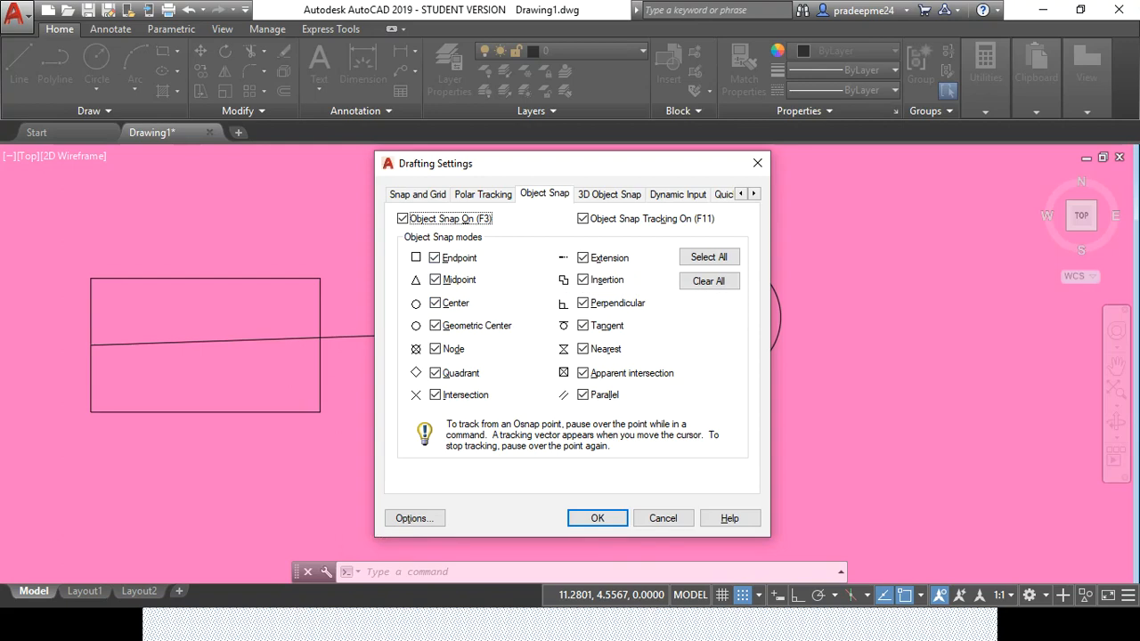
pyautogui.moveTo(611, 167); pyautogui.dragTo(969, 136)
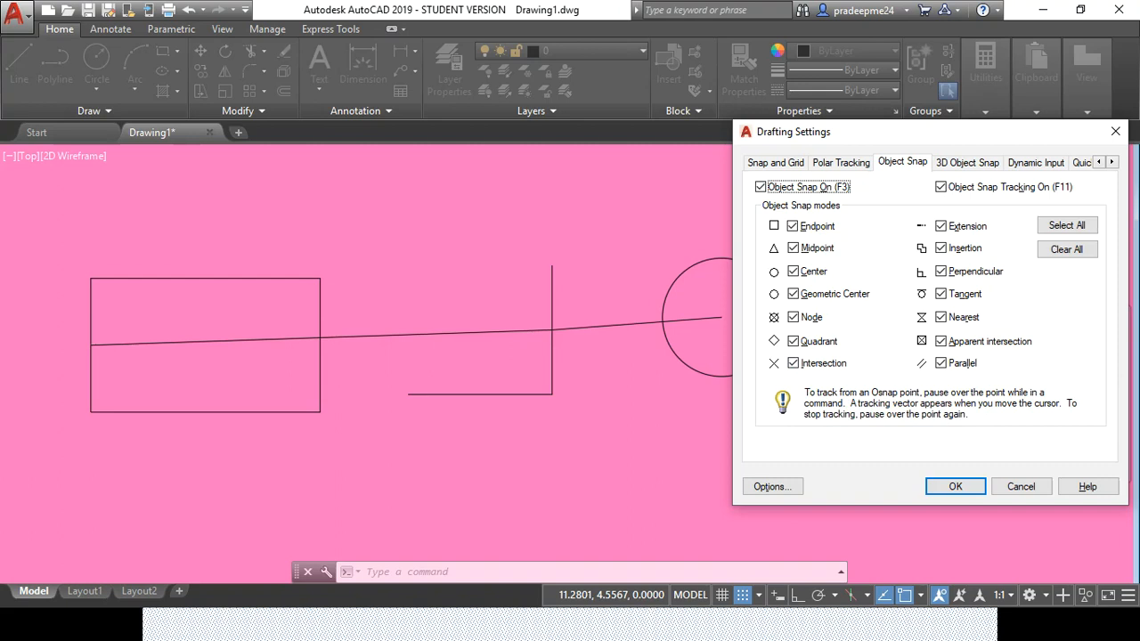
pyautogui.moveTo(890, 131); pyautogui.dragTo(384, 118)
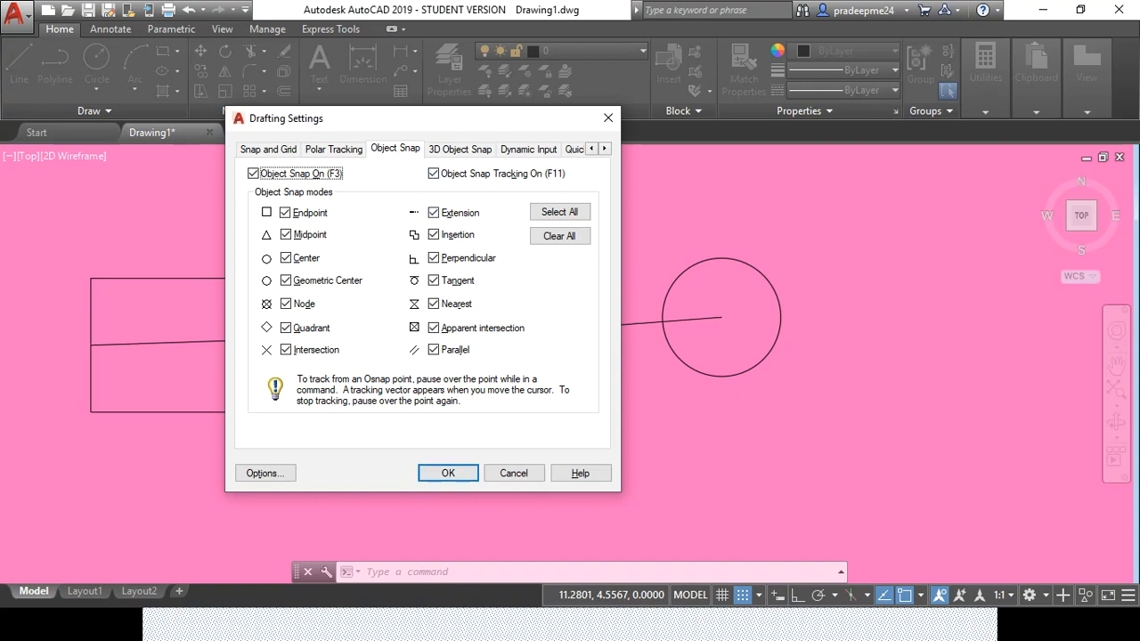
pyautogui.click(450, 474)
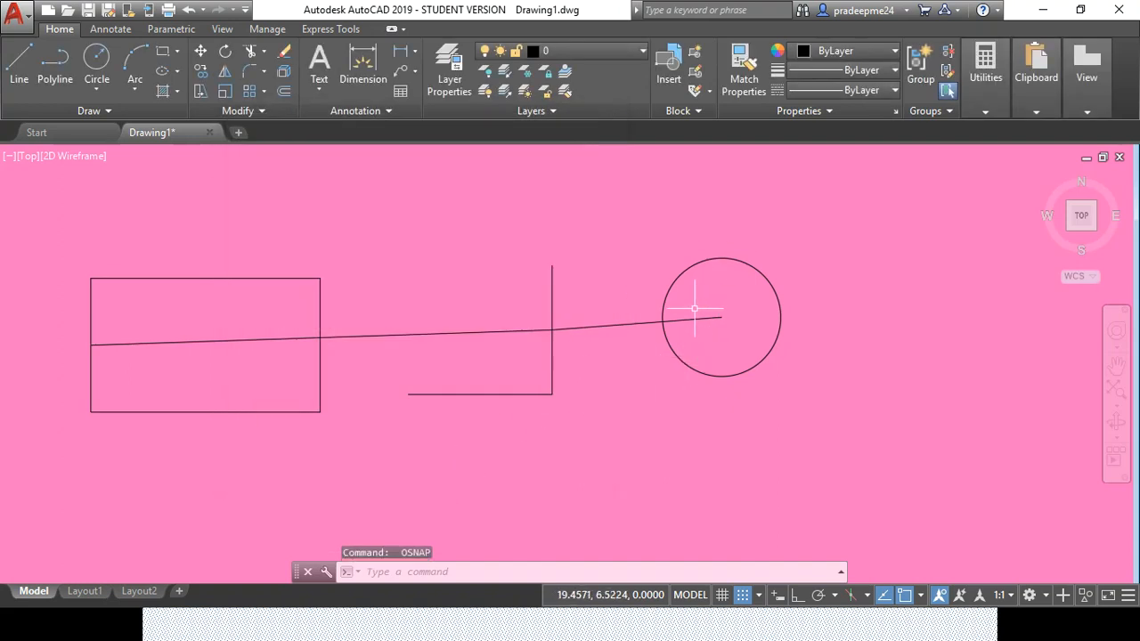
# Step: Try a line starting inside the circle at a point tracked vertically above its center, and cancel it
pyautogui.click(19, 61)
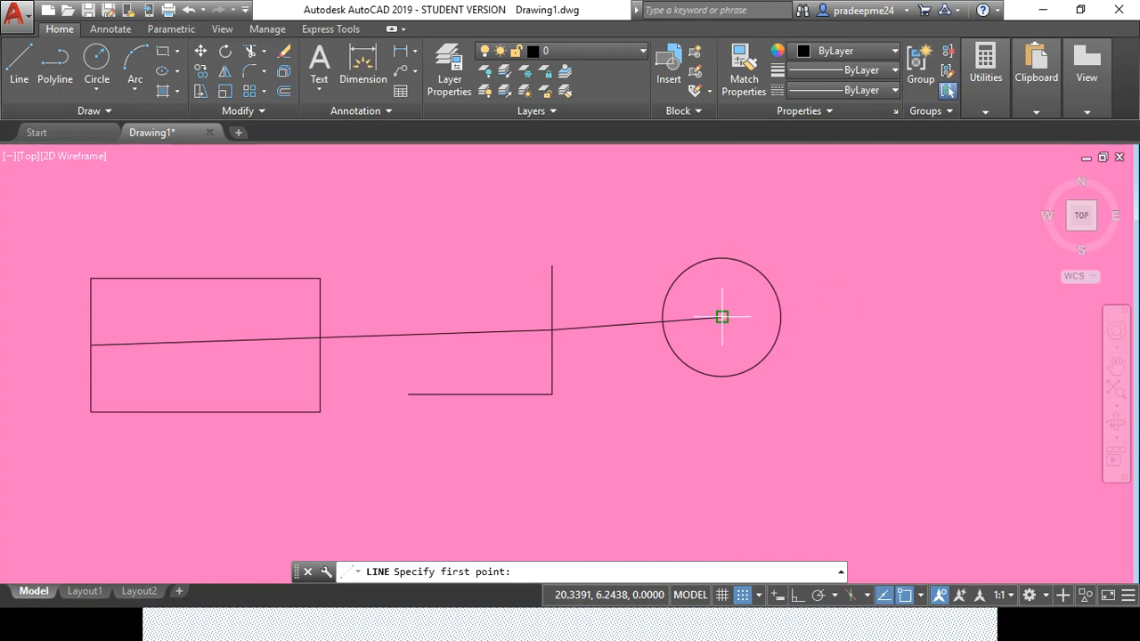
pyautogui.click(721, 270)
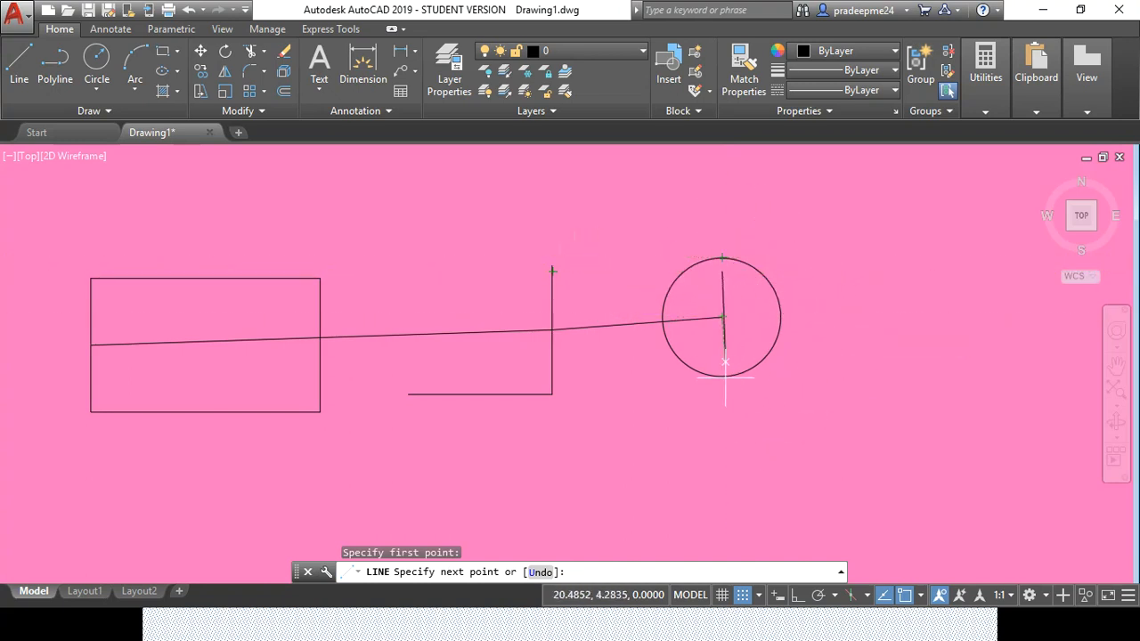
pyautogui.click(721, 317)
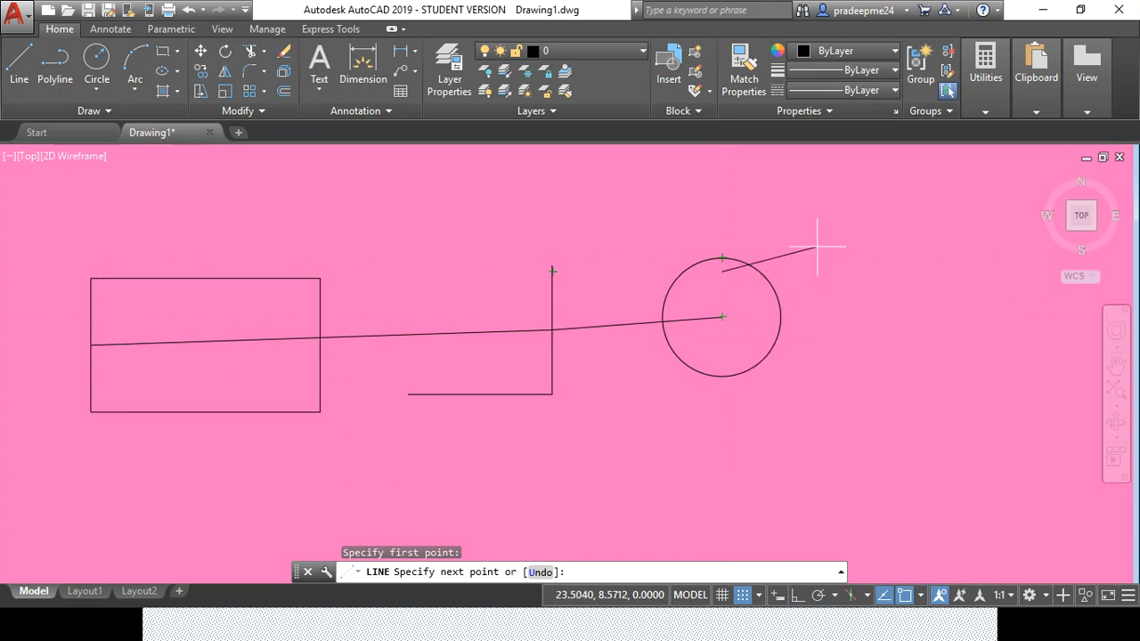
pyautogui.press('Escape')
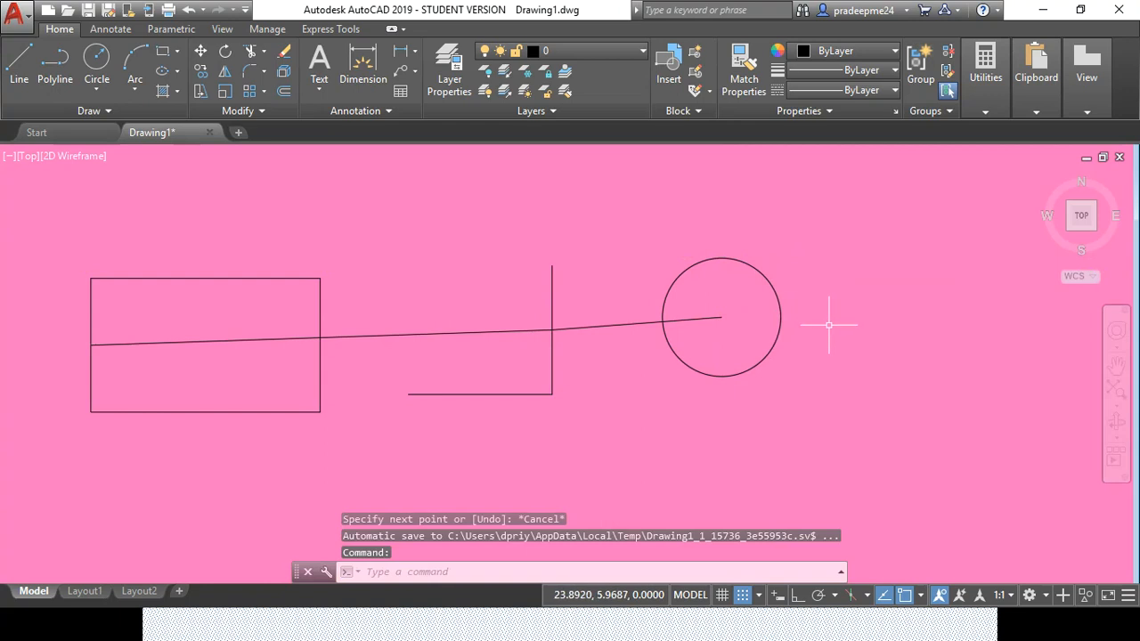
# Step: Turn off object snap tracking and try starting a line inside the circle above its center, cancelling the command
pyautogui.press('F11')
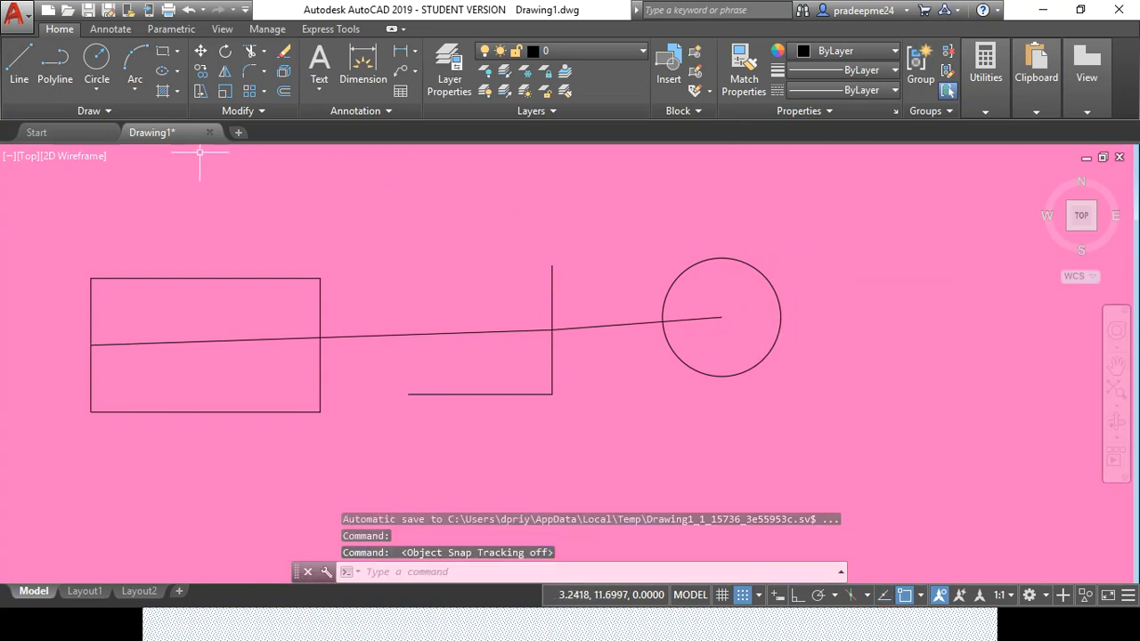
pyautogui.click(18, 62)
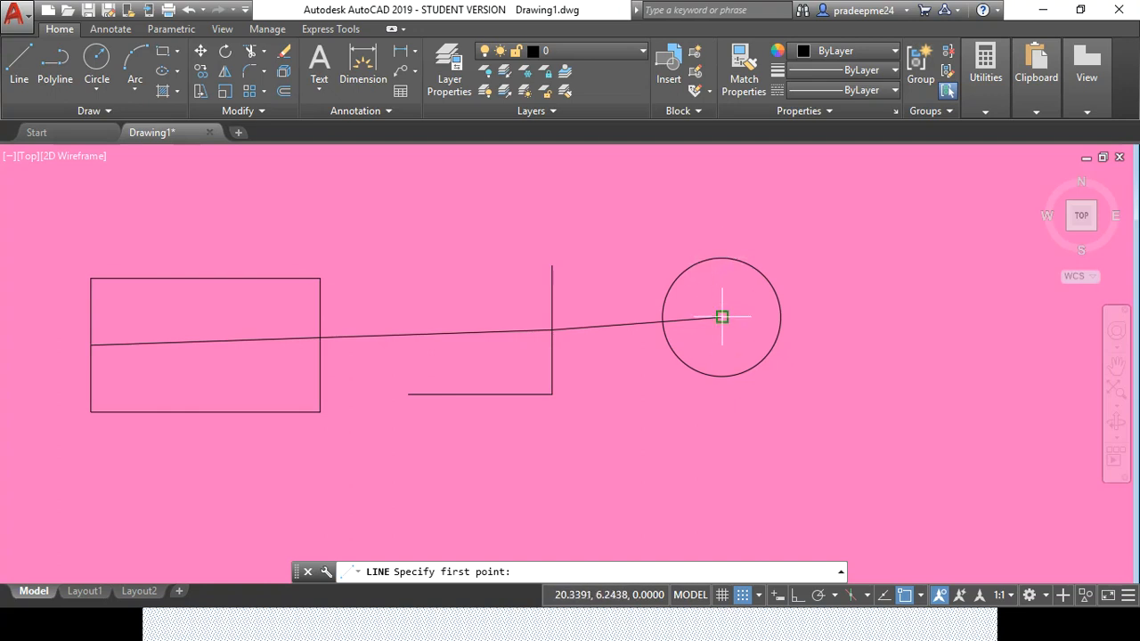
pyautogui.click(723, 285)
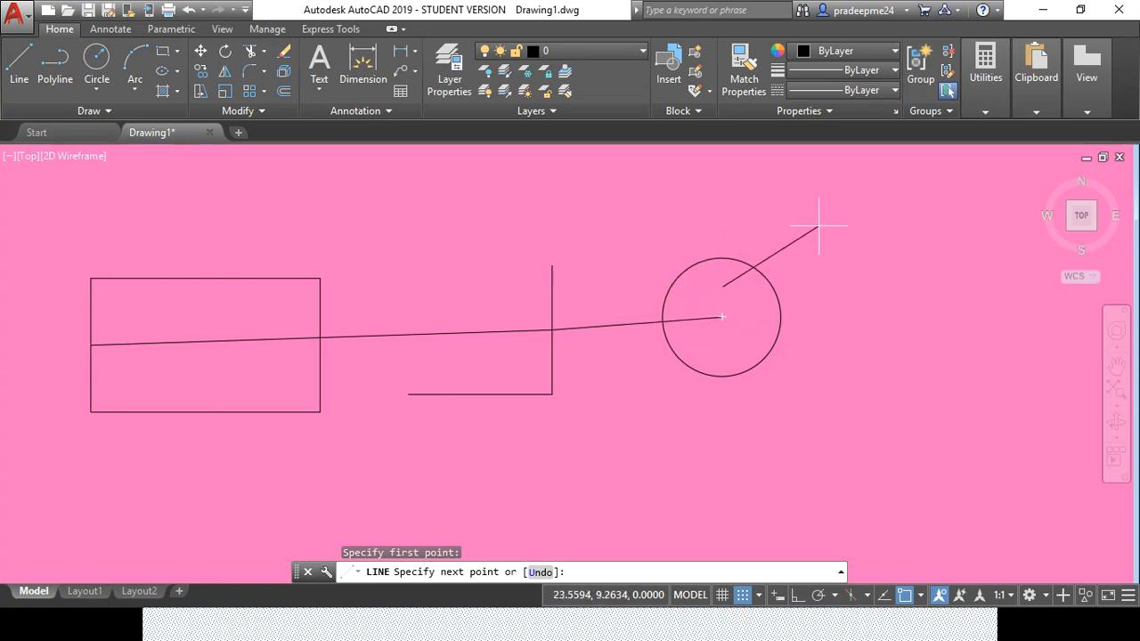
pyautogui.press('Escape')
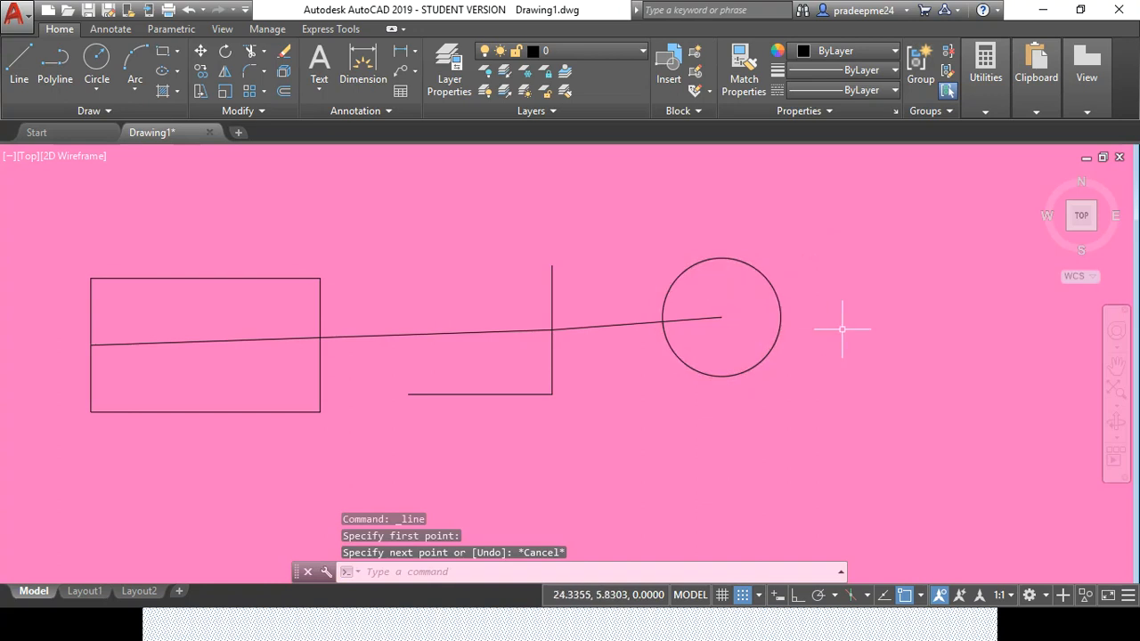
# Step: Turn object snap tracking back on and test it with the Line command from the circle's top quadrant, cancelling the line
pyautogui.press('F11')
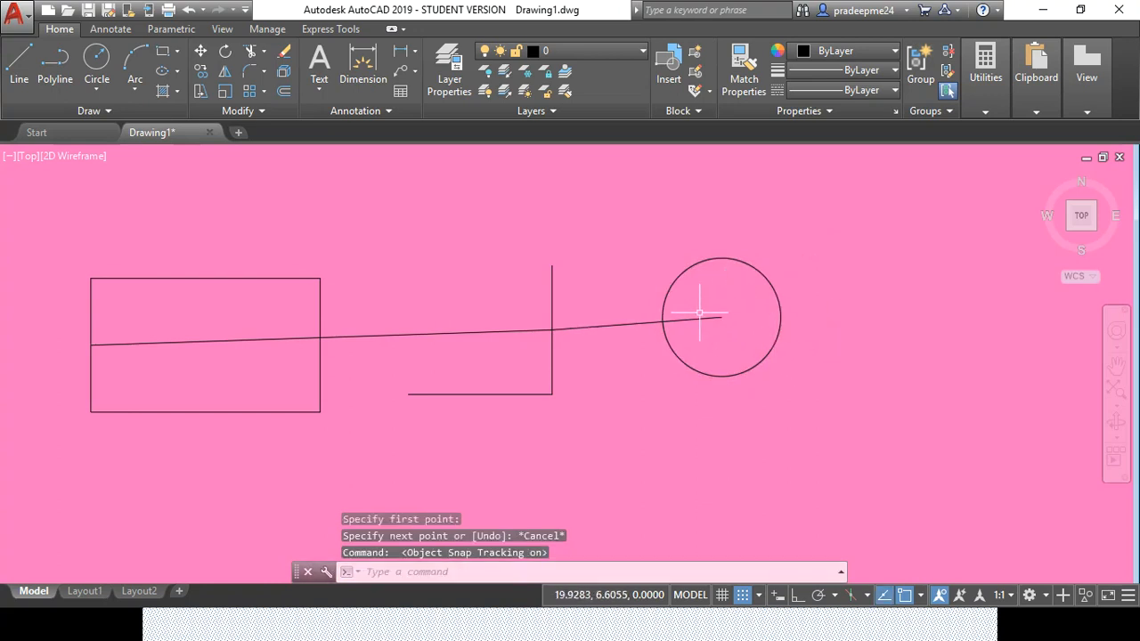
pyautogui.click(18, 60)
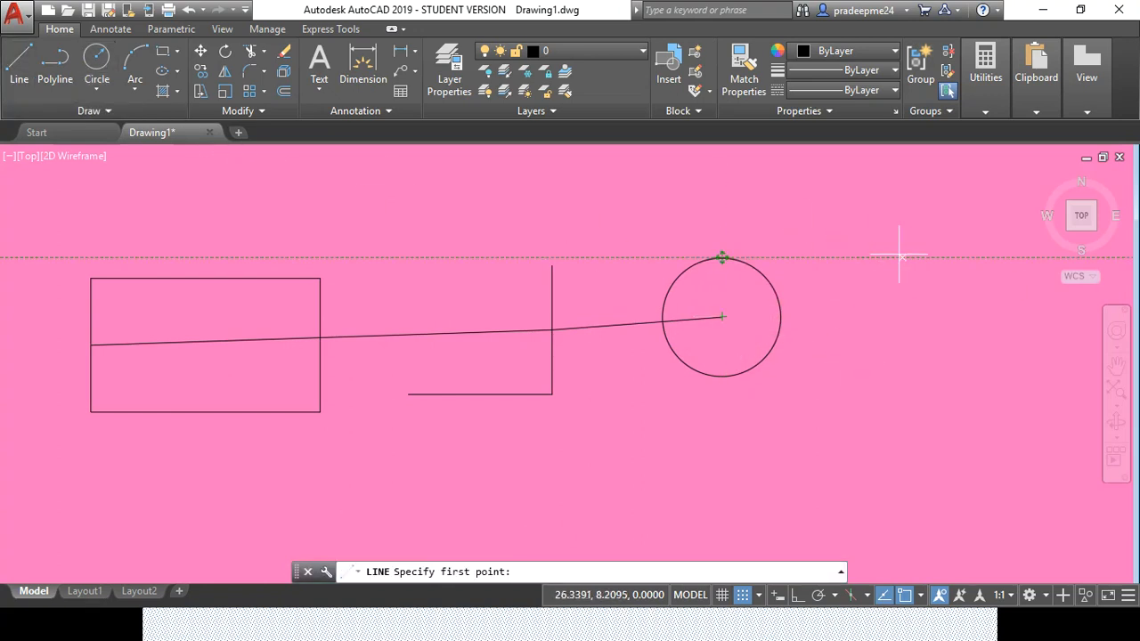
pyautogui.press('Escape')
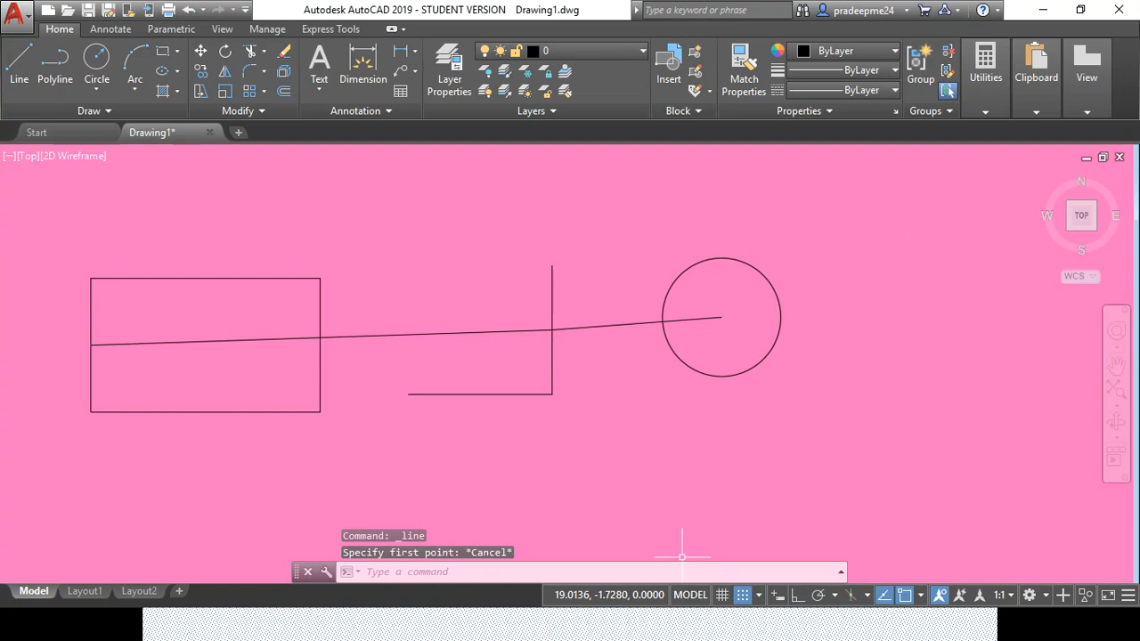
# Step: Review the Object Snap Tracking option in the object snap settings and accept the dialog
pyautogui.click(758, 595)
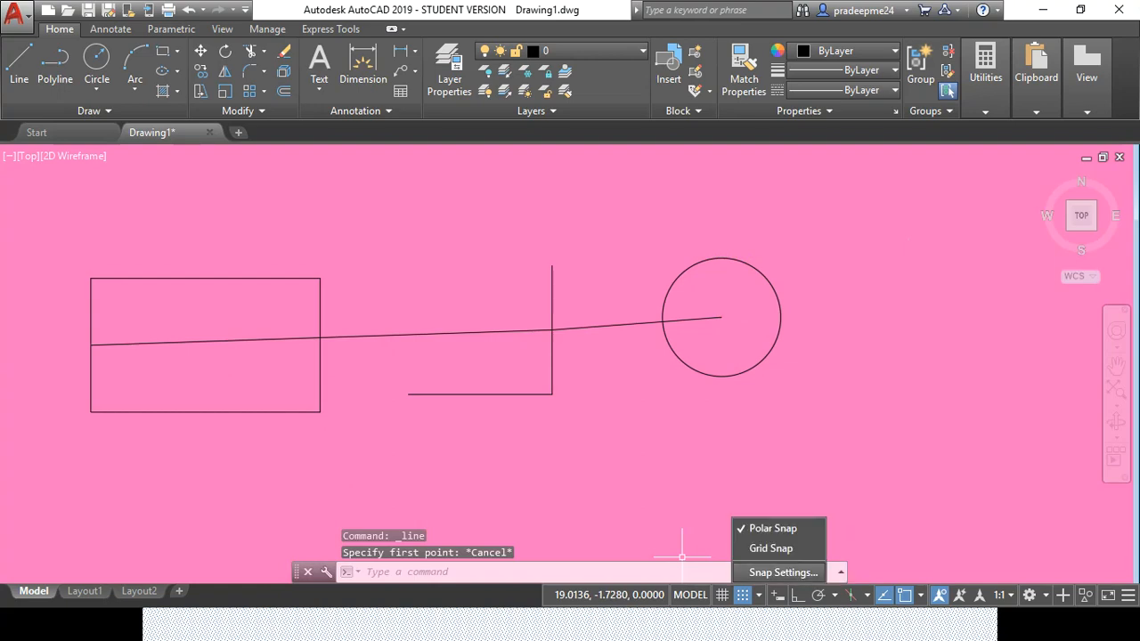
pyautogui.click(783, 572)
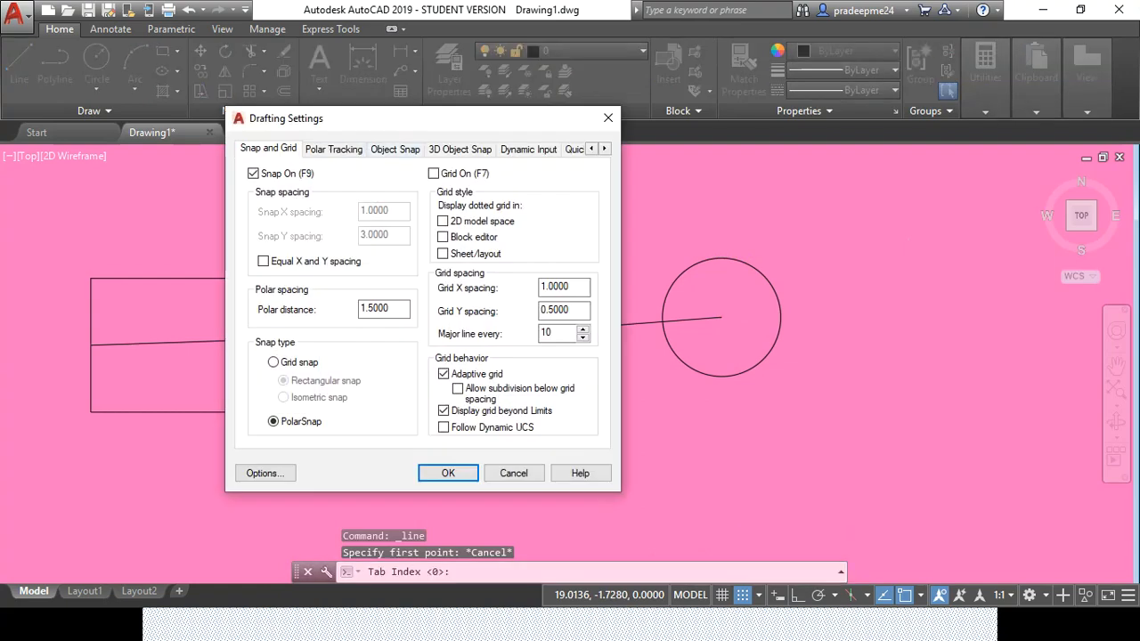
pyautogui.click(394, 149)
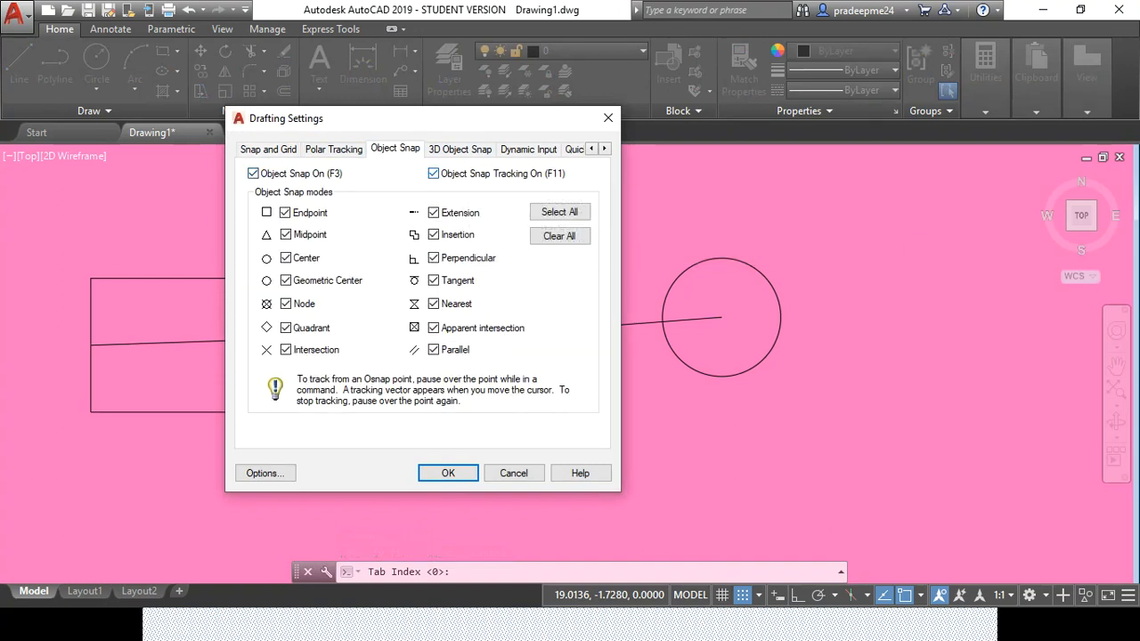
pyautogui.click(434, 174)
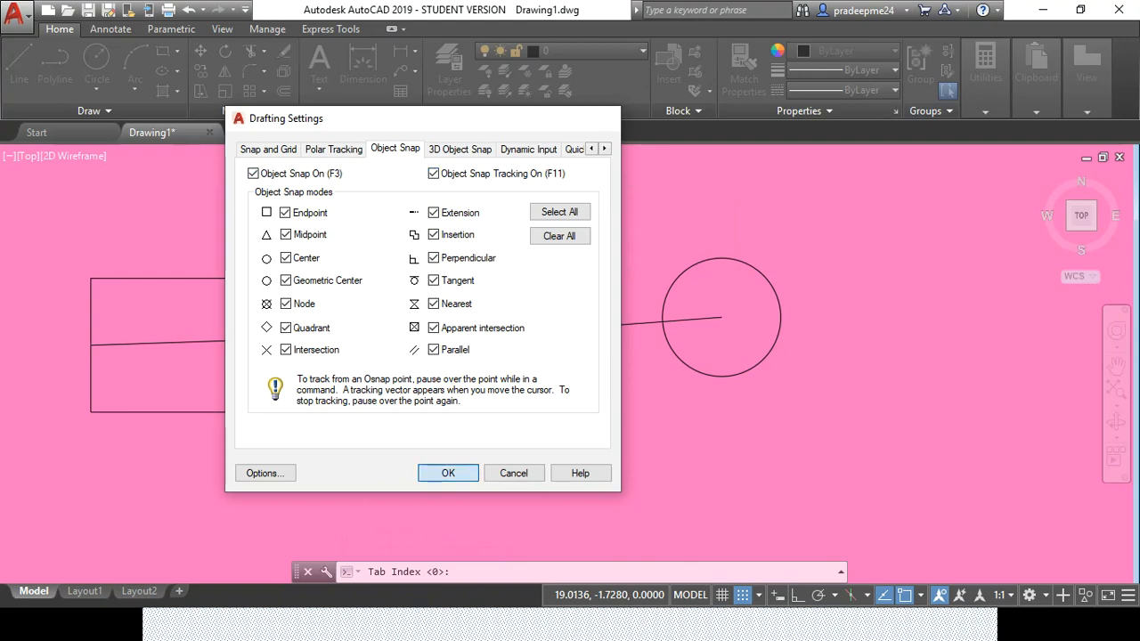
pyautogui.press('Return')
# Step: Draw a single, roughly horizontal line in the empty area to the right of the circle
pyautogui.scroll(-2, 583, 366)
pyautogui.moveTo(580, 364); pyautogui.dragTo(533, 354, button='middle')
pyautogui.moveTo(721, 373)
pyautogui.mouseDown(button='middle')
pyautogui.moveTo(684, 338)
pyautogui.moveTo(611, 339)
pyautogui.mouseUp(button='middle')
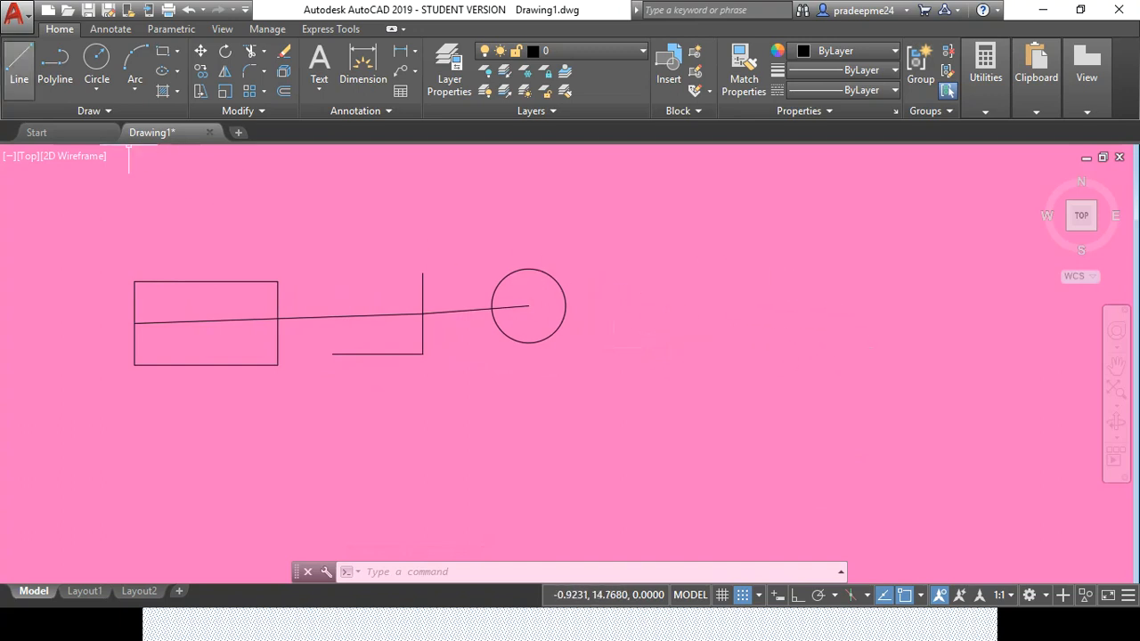
pyautogui.click(18, 62)
pyautogui.click(708, 323)
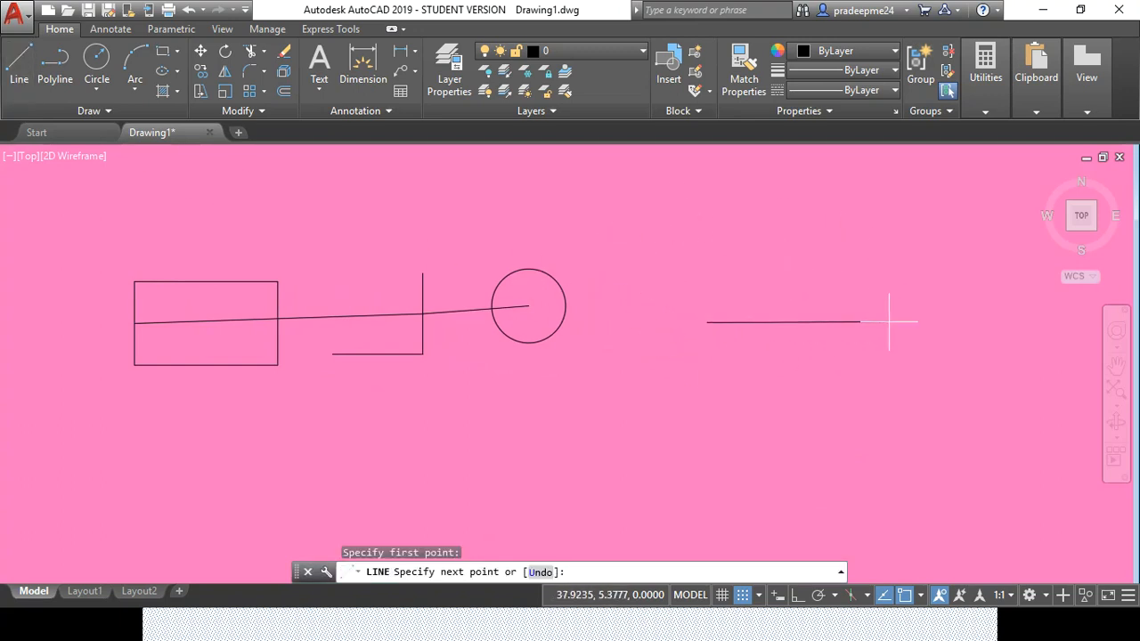
pyautogui.click(984, 322)
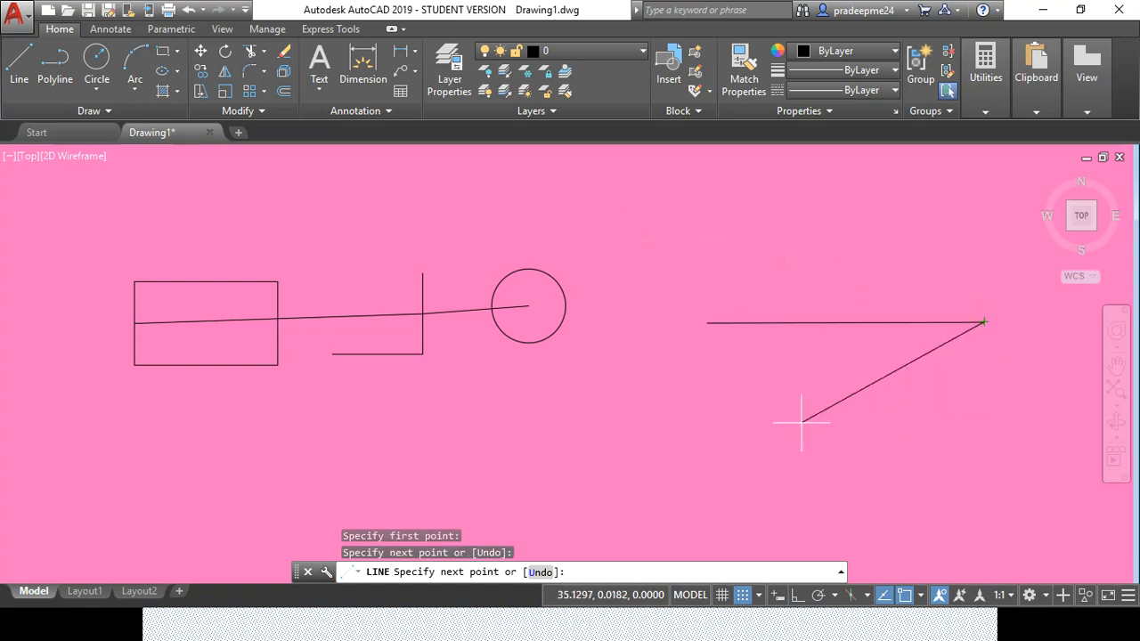
# Step: Turn on ortho mode, preview a vertical and a horizontal second segment from the line's right end, and cancel the segment
pyautogui.moveTo(909, 383); pyautogui.dragTo(713, 379, button='middle')
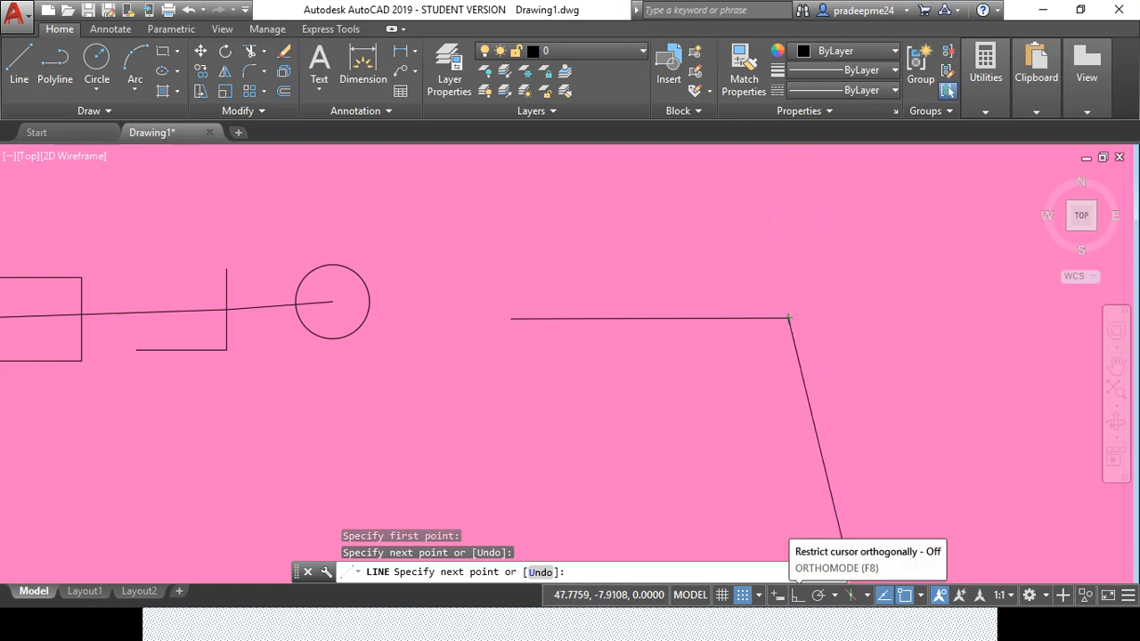
pyautogui.click(796, 595)
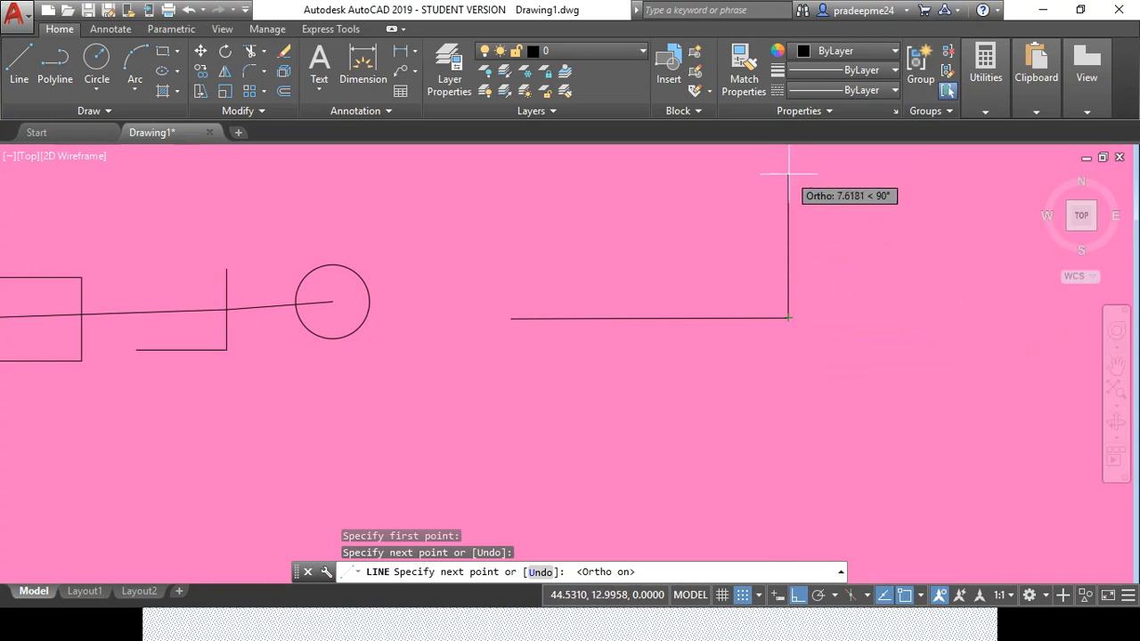
pyautogui.moveTo(787, 183); pyautogui.dragTo(794, 249, button='middle')
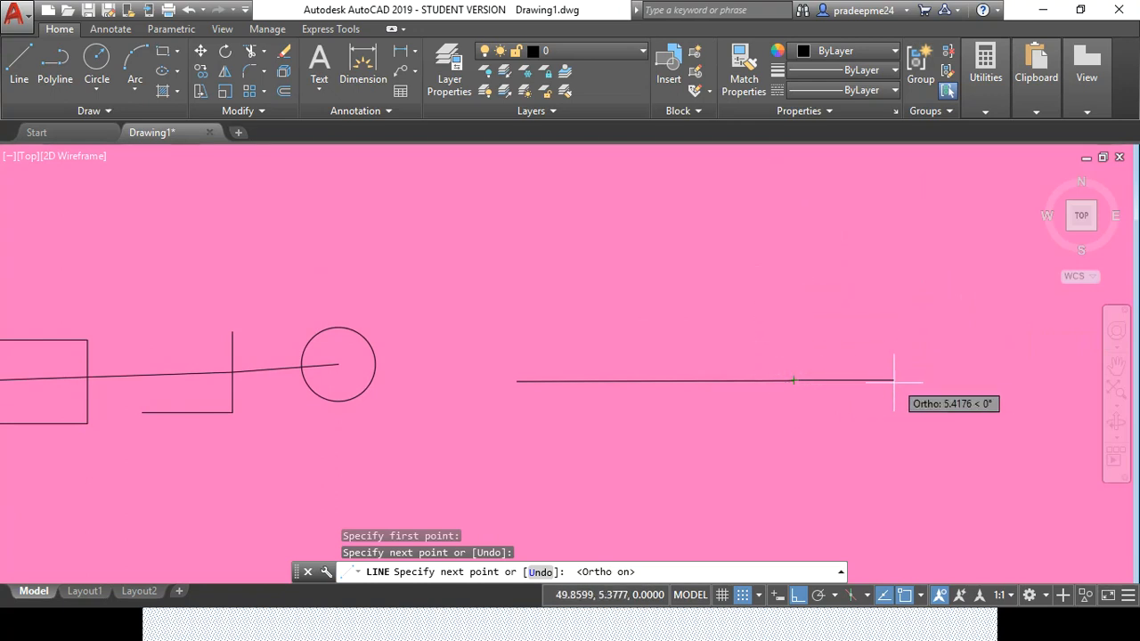
pyautogui.press('Escape')
# Step: Select the new line right of the circle and start moving it horizontally from a base point below it
pyautogui.click(762, 420)
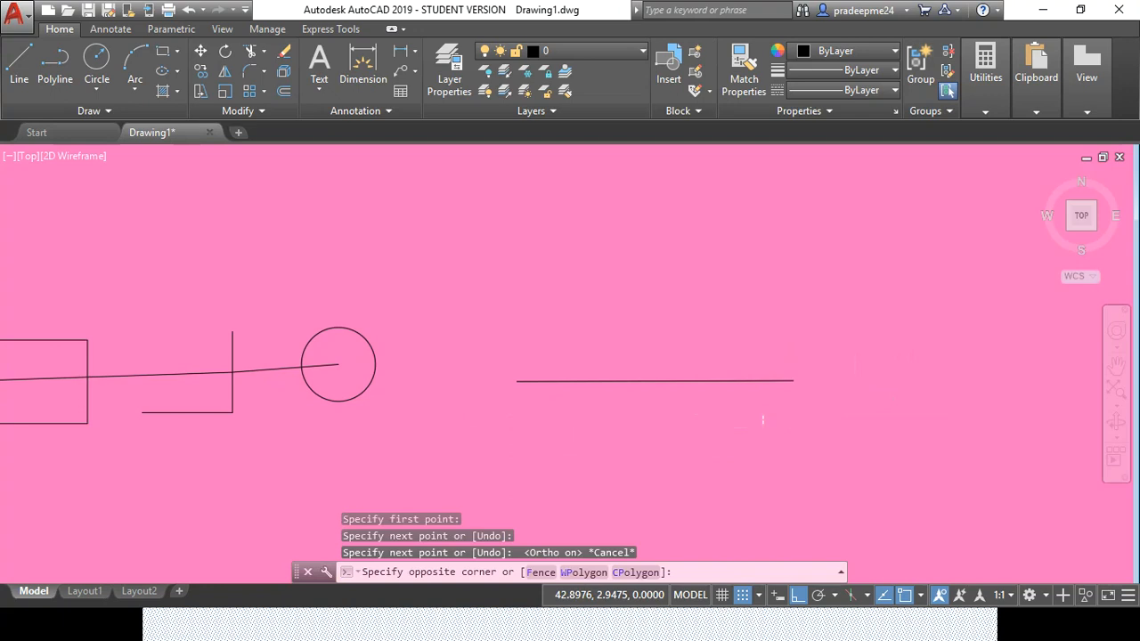
pyautogui.click(708, 301)
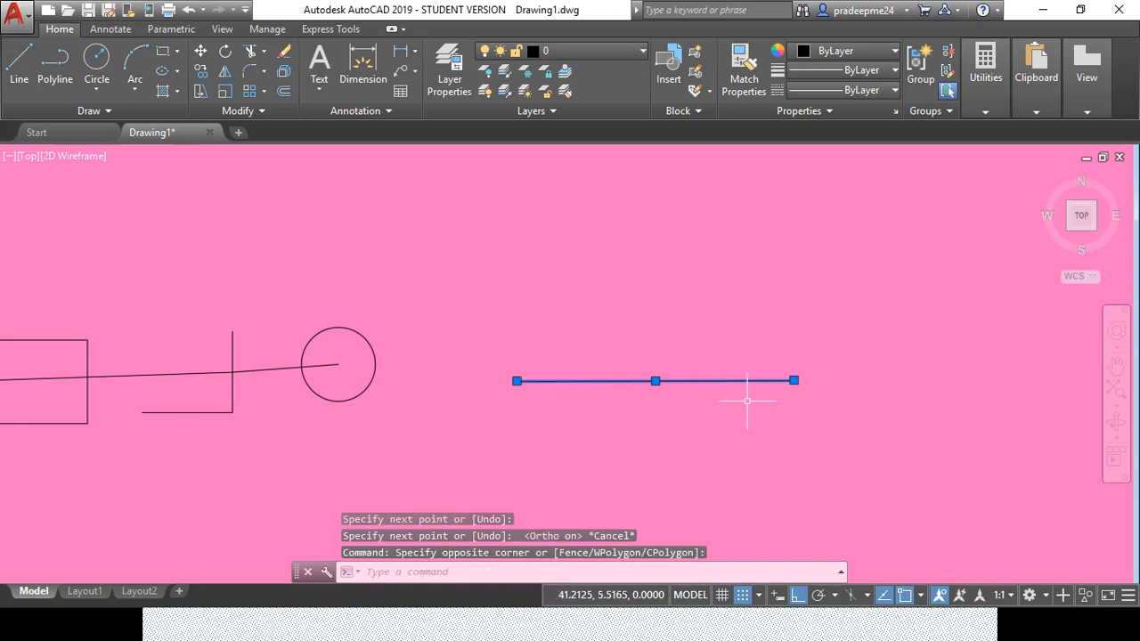
pyautogui.write('m')
pyautogui.press('Return')
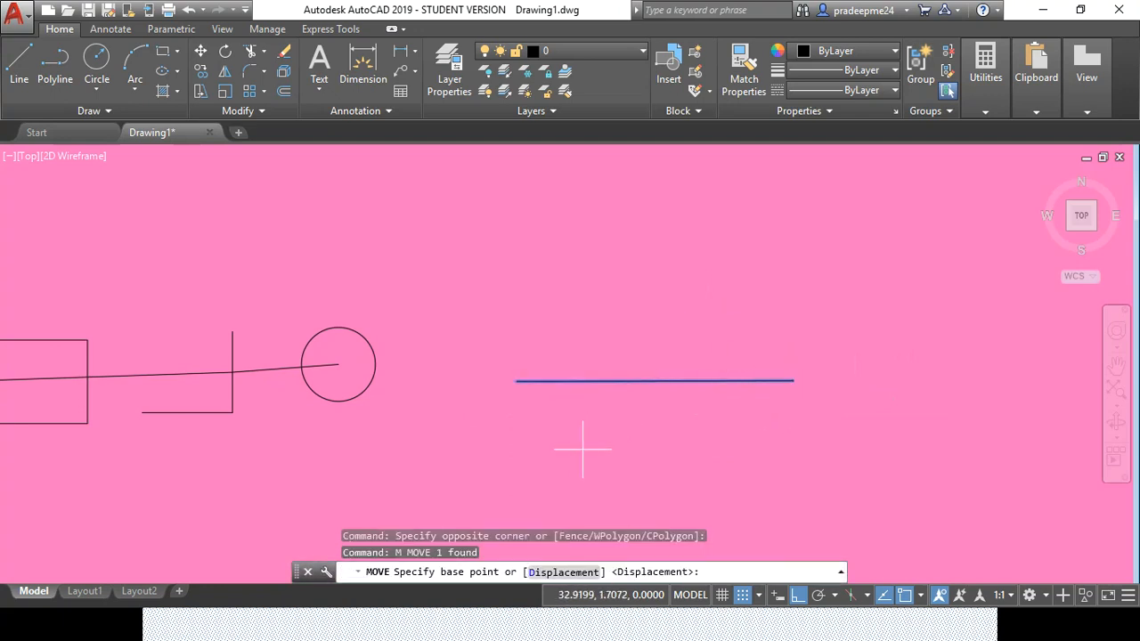
pyautogui.click(661, 447)
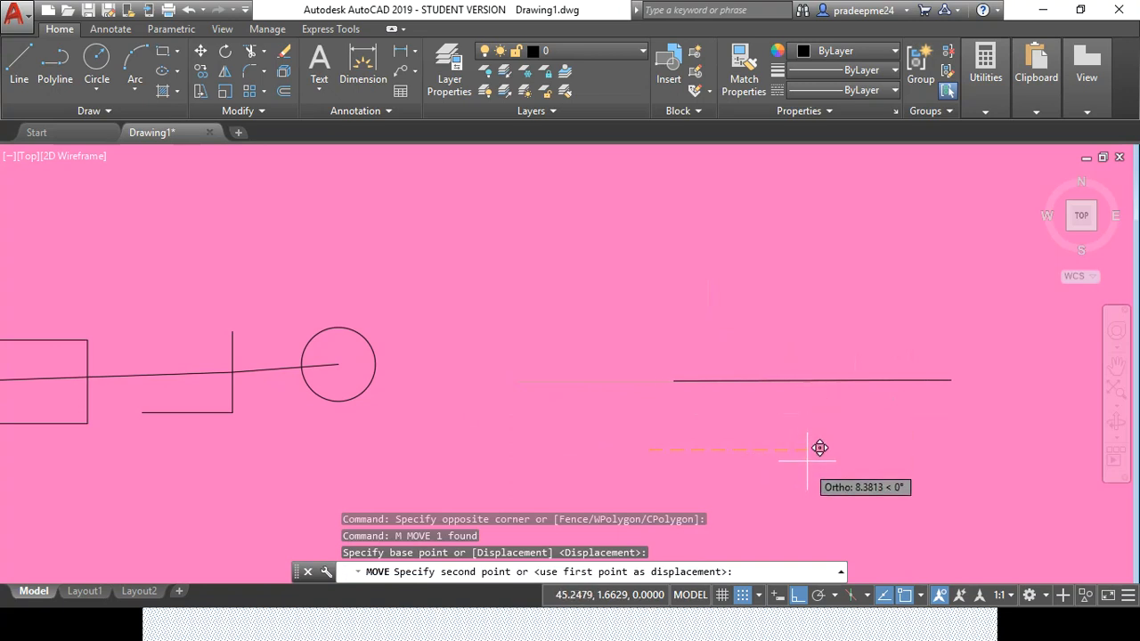
pyautogui.moveTo(902, 440); pyautogui.dragTo(609, 400, button='middle')
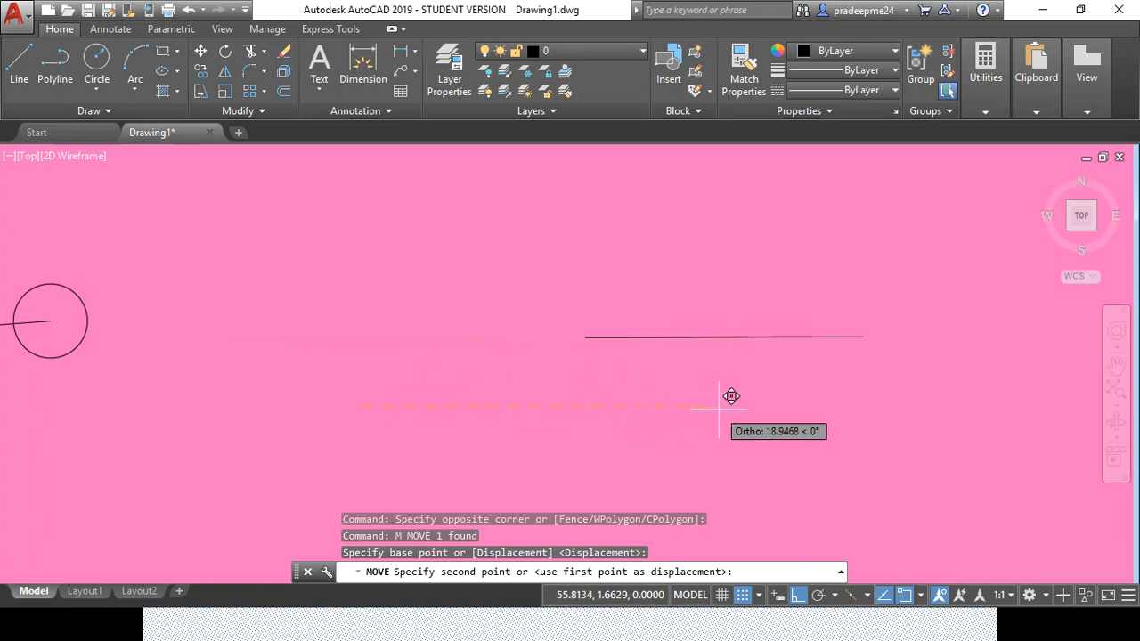
# Step: Turn ortho mode off to preview moving the line freely, and turn it back on to preview horizontal and vertical moves
pyautogui.press('F8')
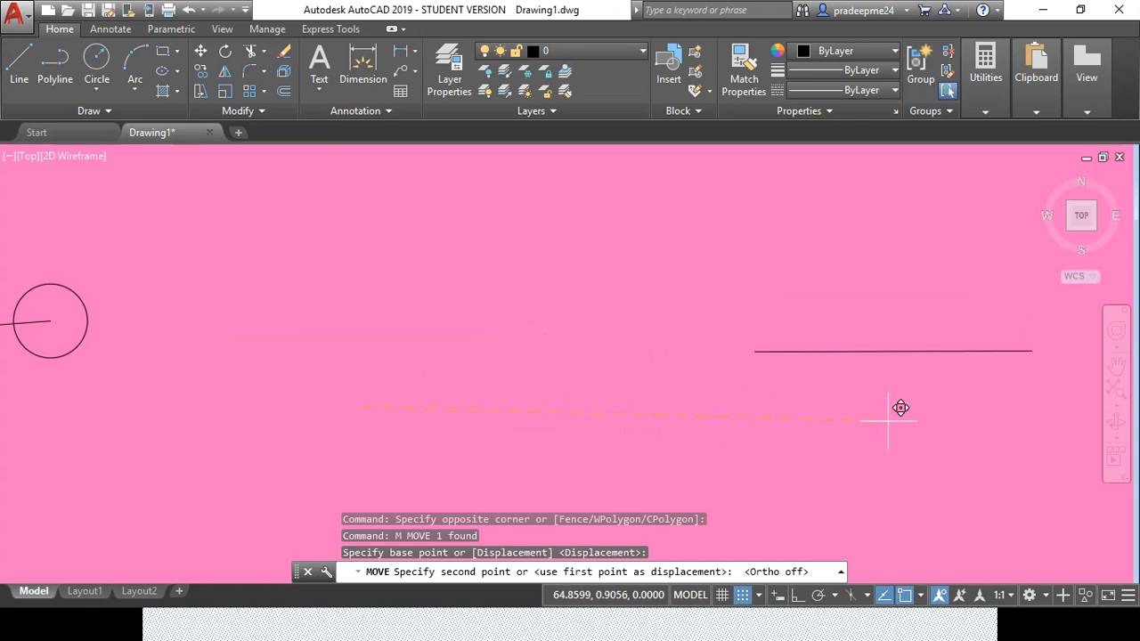
pyautogui.moveTo(909, 381); pyautogui.dragTo(615, 380, button='middle')
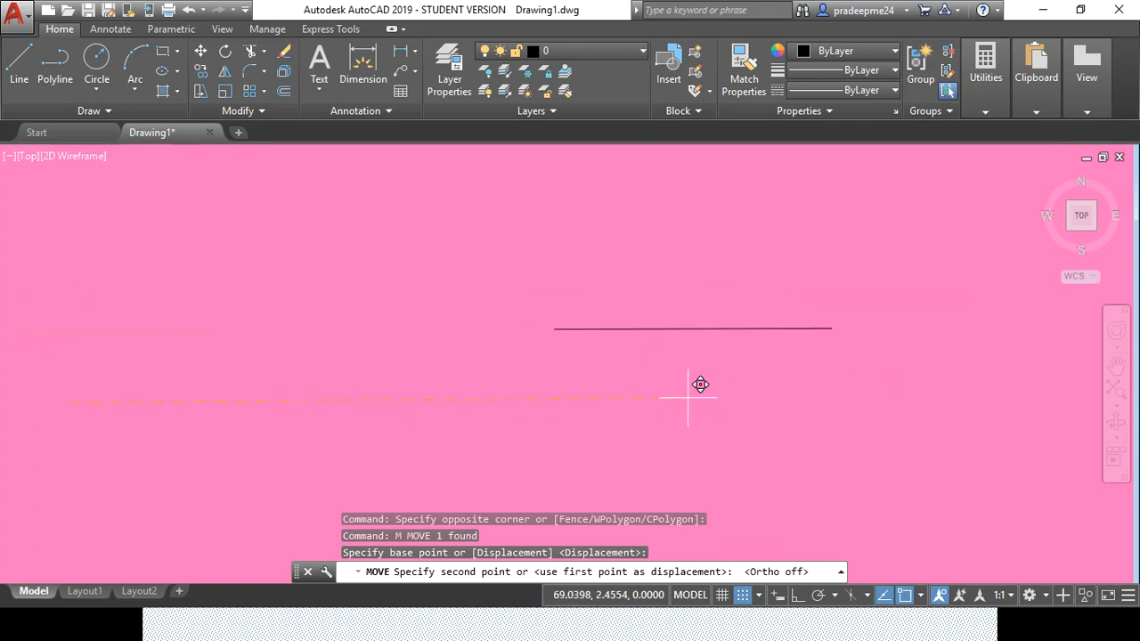
pyautogui.moveTo(712, 392); pyautogui.dragTo(906, 396, button='middle')
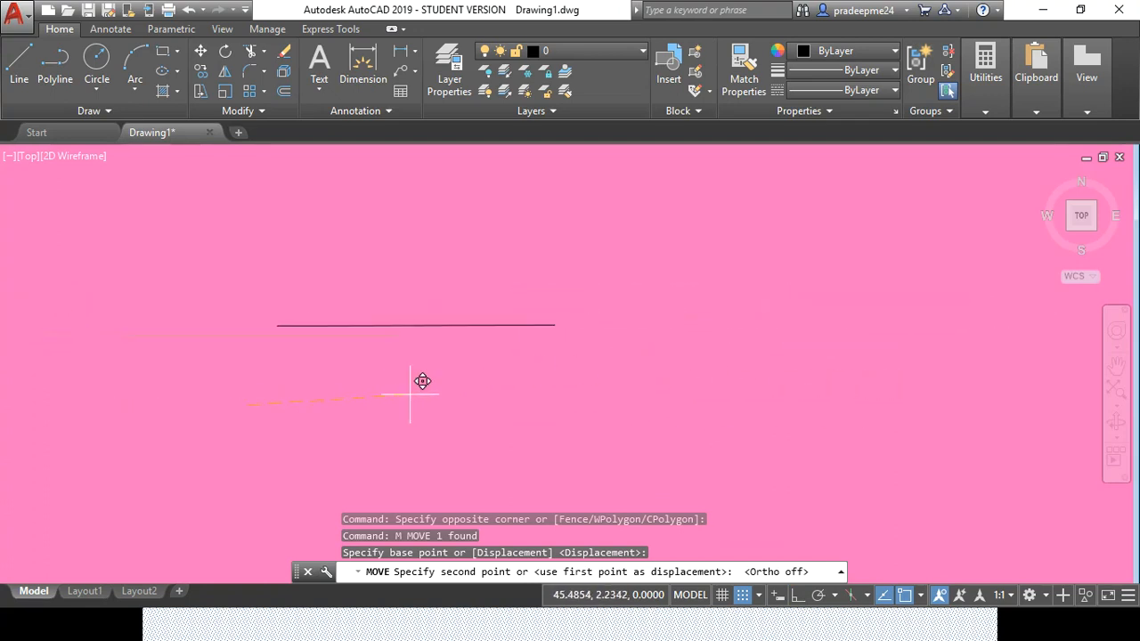
pyautogui.moveTo(411, 395); pyautogui.dragTo(665, 392, button='middle')
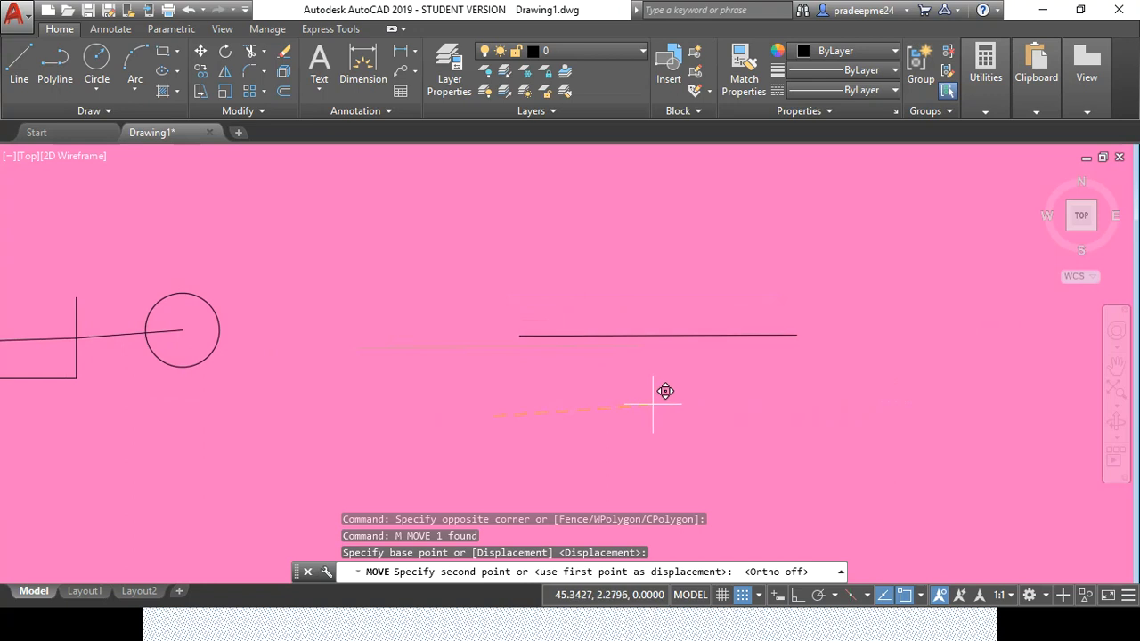
pyautogui.press('F8')
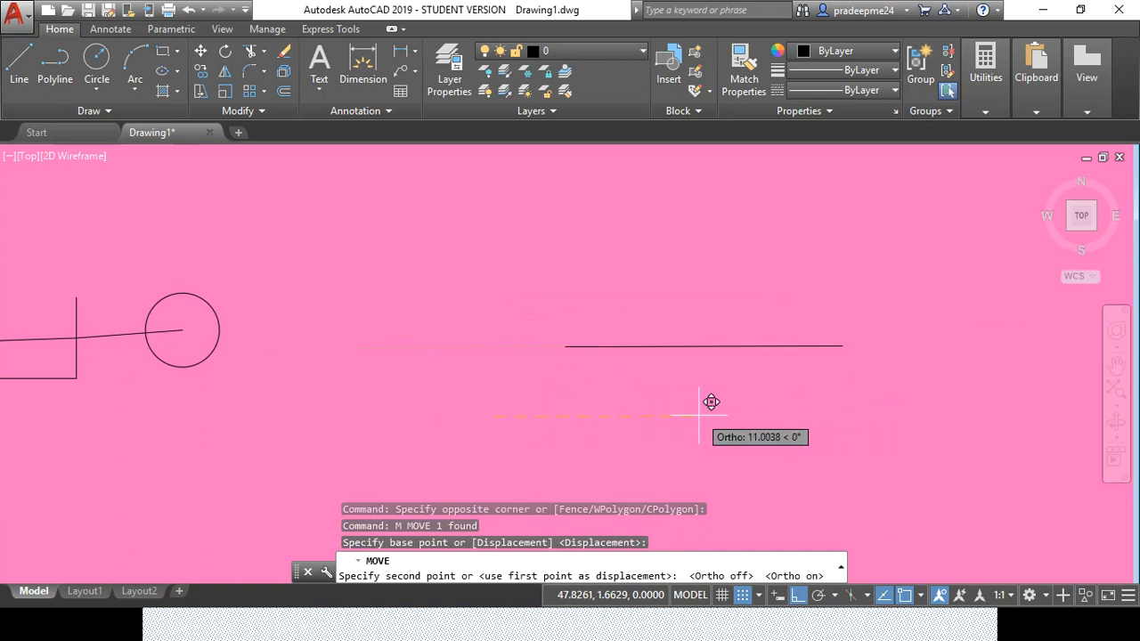
pyautogui.moveTo(513, 412); pyautogui.dragTo(745, 419, button='middle')
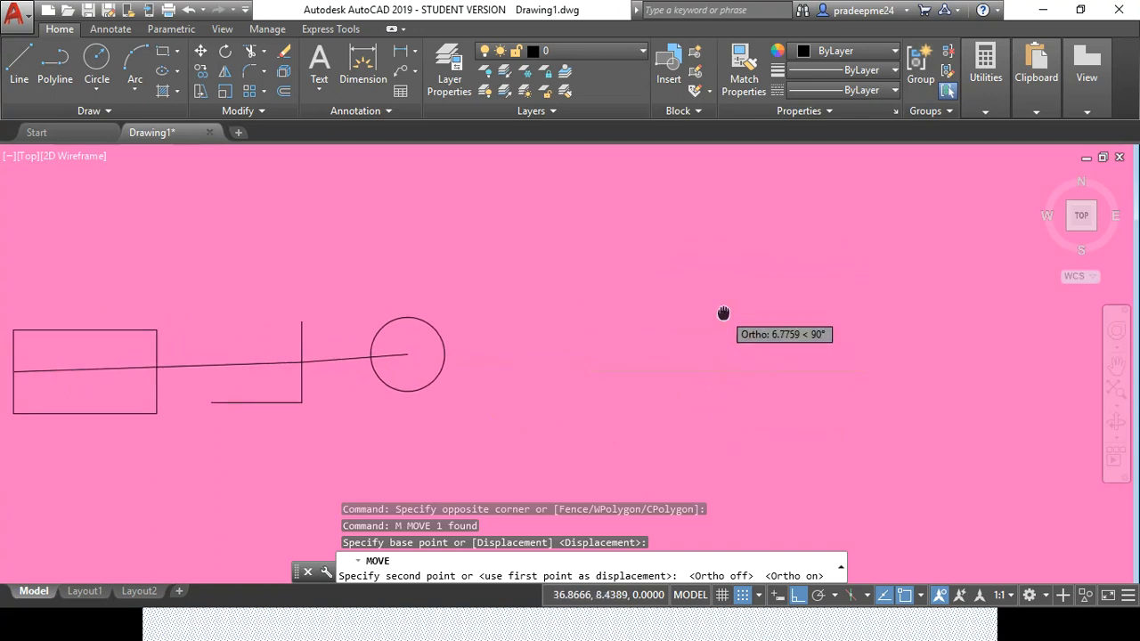
pyautogui.moveTo(725, 315); pyautogui.dragTo(721, 362, button='middle')
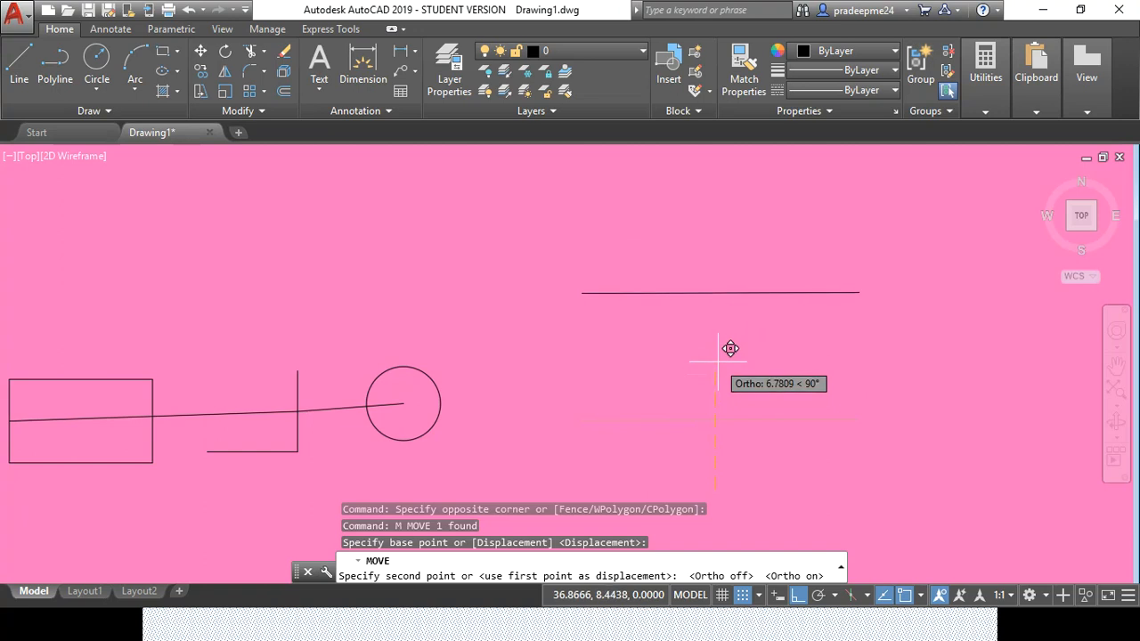
# Step: Turn ortho mode off during the move and preview shifting the line diagonally
pyautogui.press('F8')
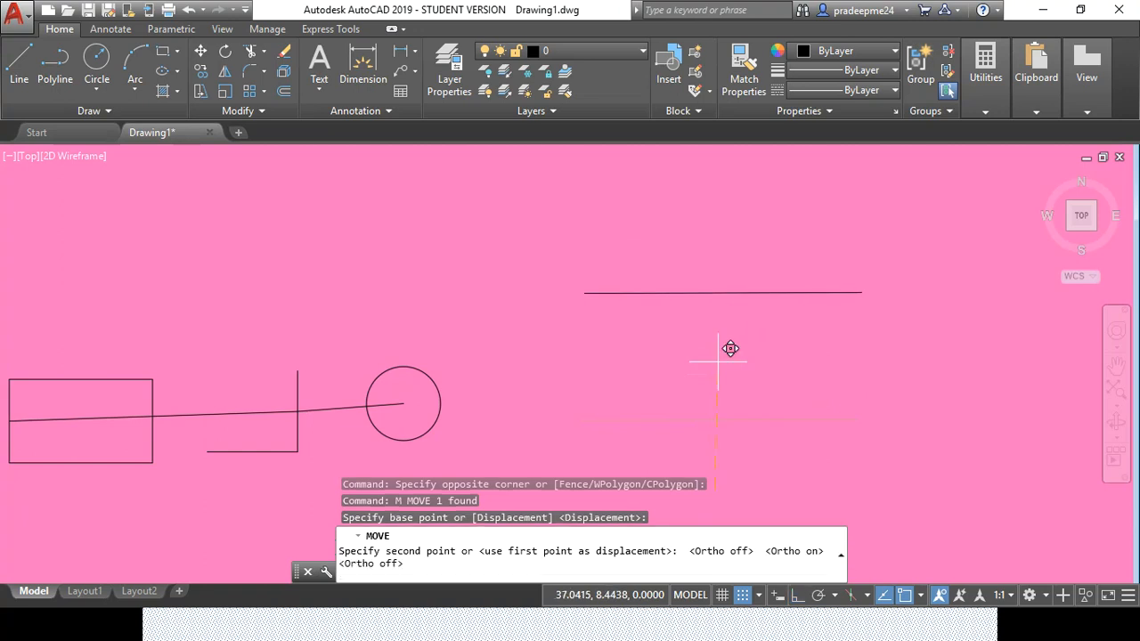
pyautogui.moveTo(720, 359); pyautogui.dragTo(701, 284, button='middle')
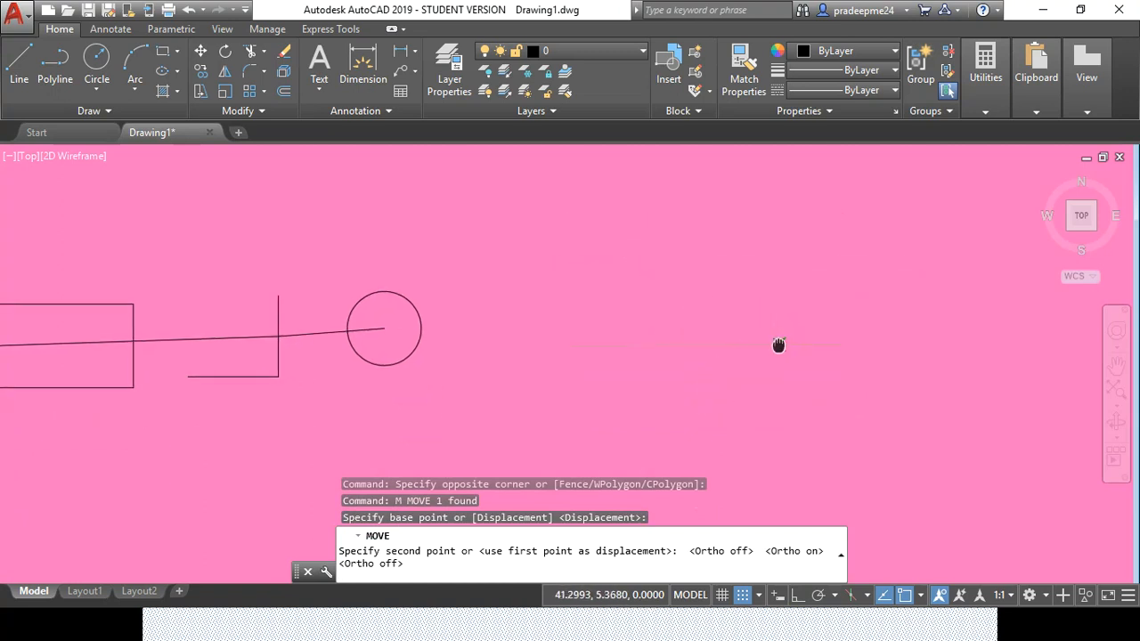
pyautogui.moveTo(778, 344); pyautogui.dragTo(611, 318, button='middle')
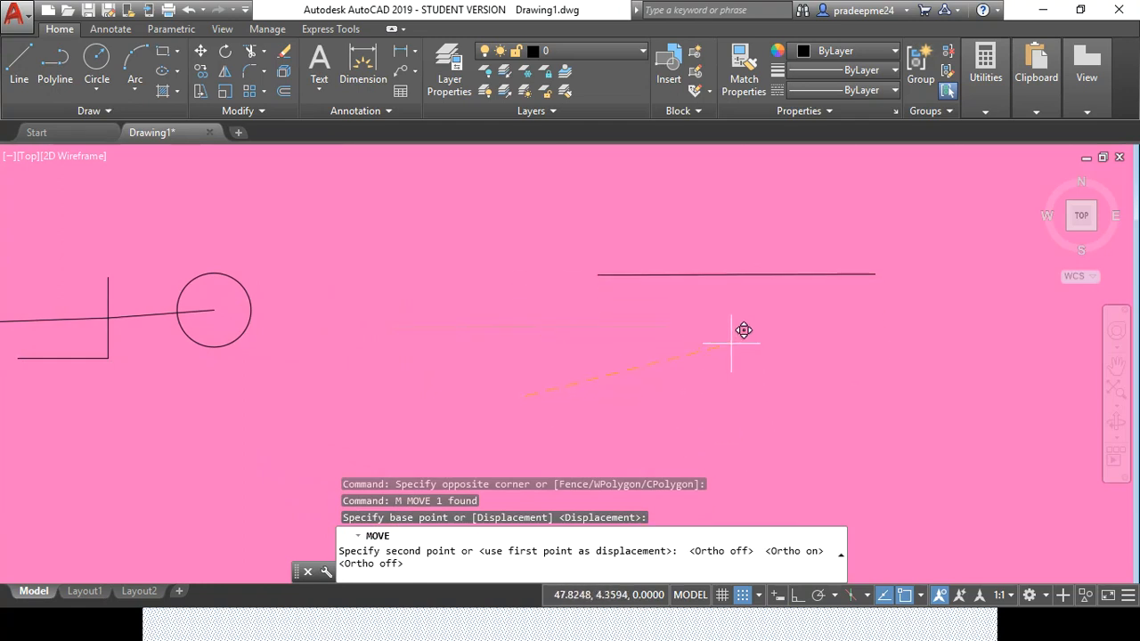
pyautogui.moveTo(773, 385); pyautogui.dragTo(725, 397, button='middle')
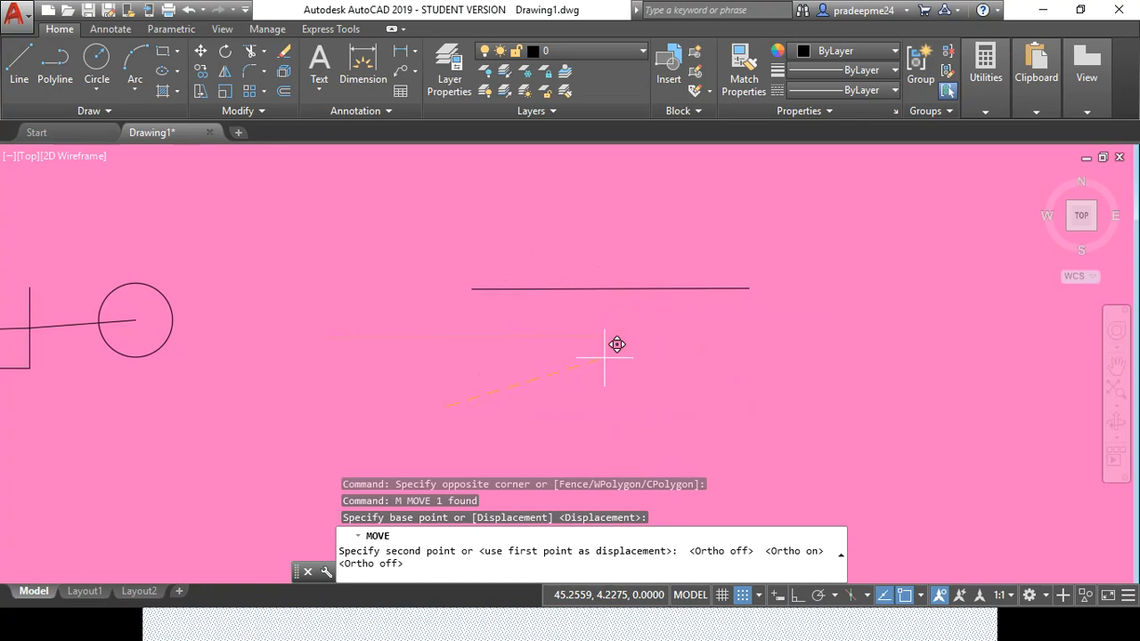
# Step: Switch polar tracking on and off during the move, and turn ortho mode on to constrain the line's movement horizontally
pyautogui.press('F10')
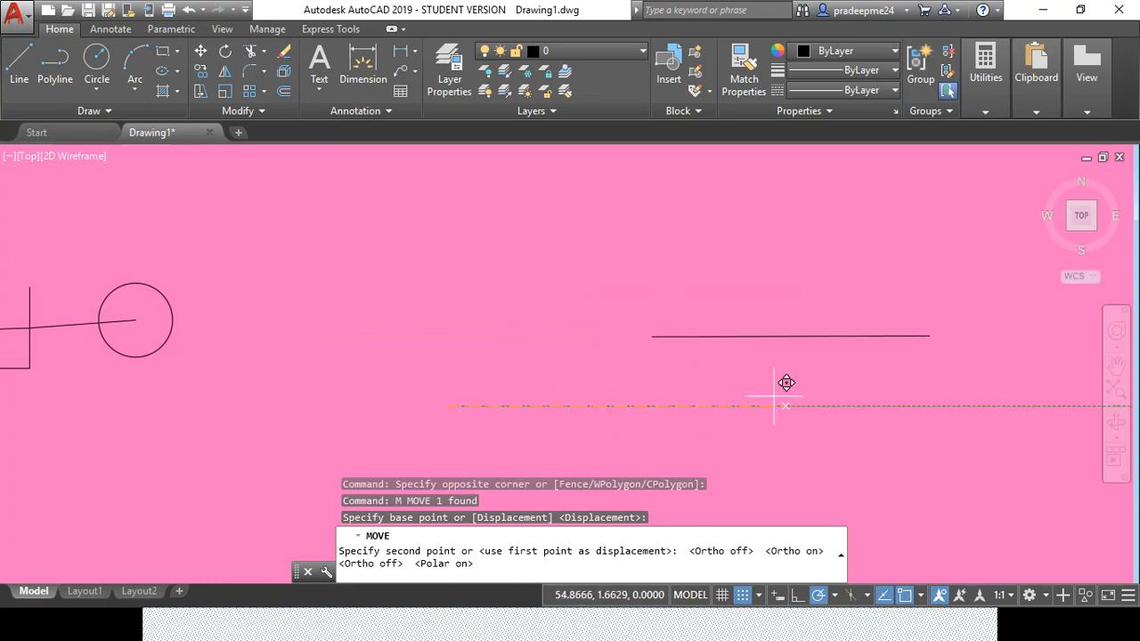
pyautogui.press('F10')
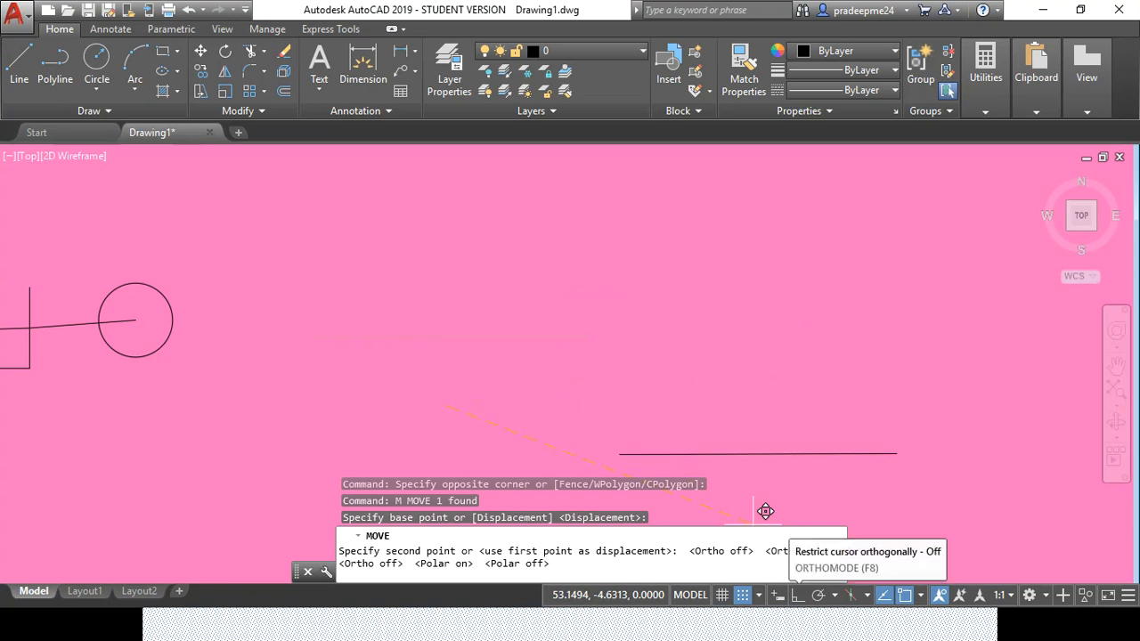
pyautogui.click(797, 595)
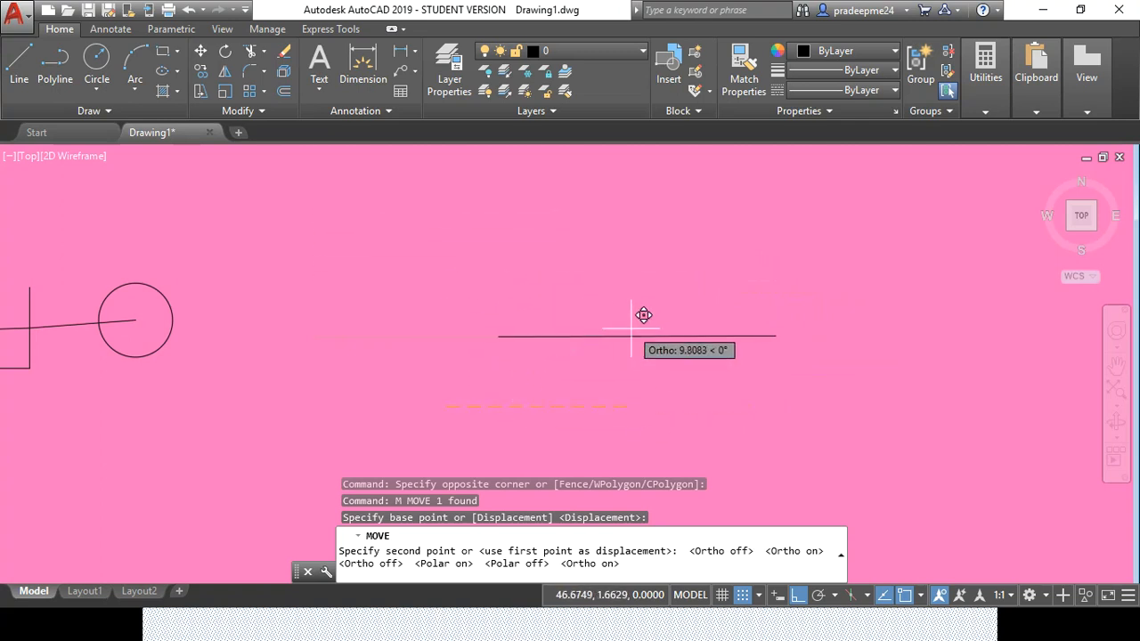
pyautogui.scroll(-2, 643, 314)
pyautogui.moveTo(628, 326); pyautogui.dragTo(842, 318, button='middle')
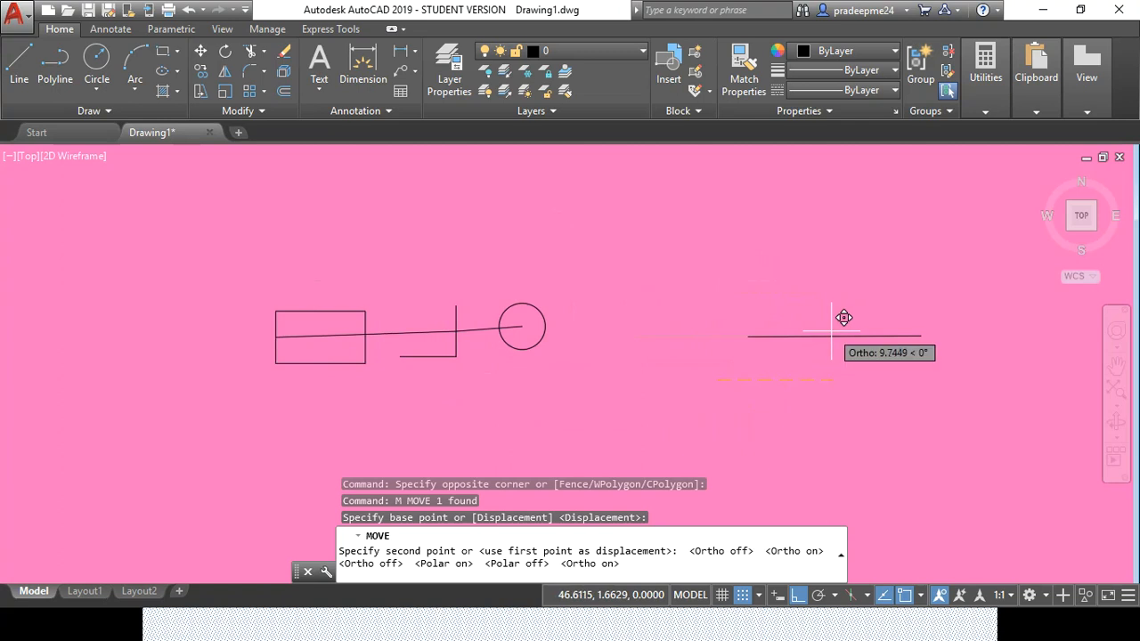